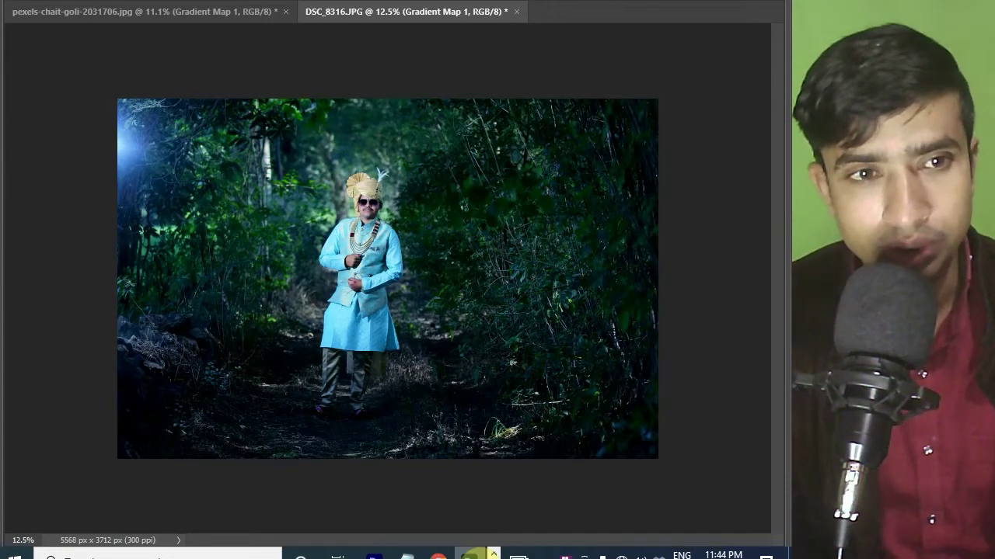
Show the panels and toggle Gradient Map 1 off and on to compare the grading
{"action": "key", "text": "Tab"}
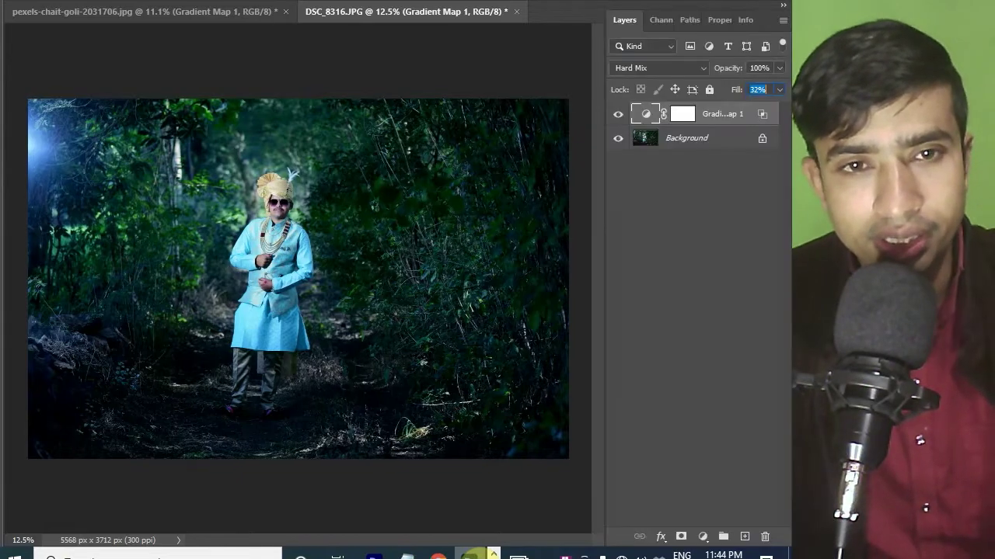
{"action": "left_click", "coordinate": [617, 115]}
{"action": "left_click", "coordinate": [618, 116]}
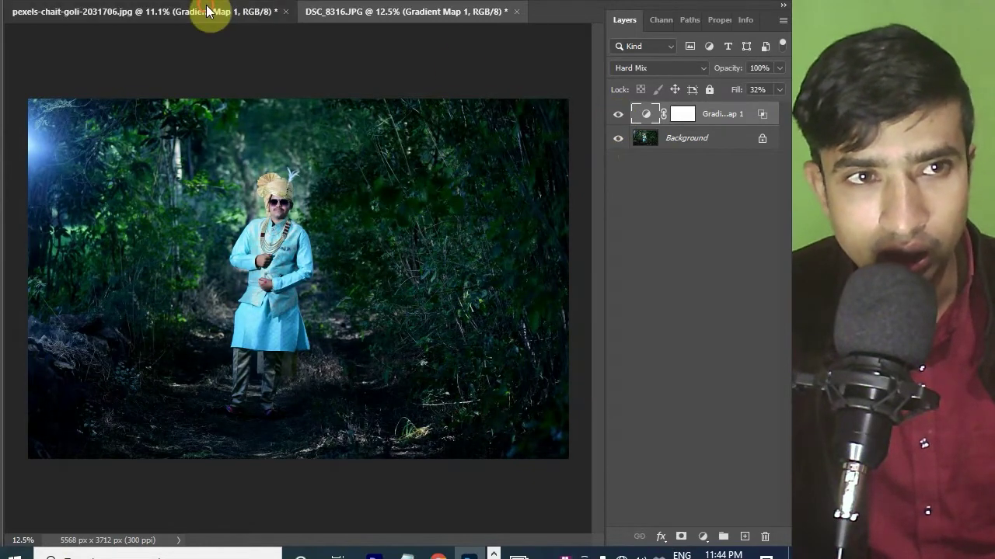
Switch to the Amsterdam canal photo and compare its purple Gradient Map grading on and off
{"action": "left_click", "coordinate": [206, 12]}
{"action": "left_click", "coordinate": [620, 113]}
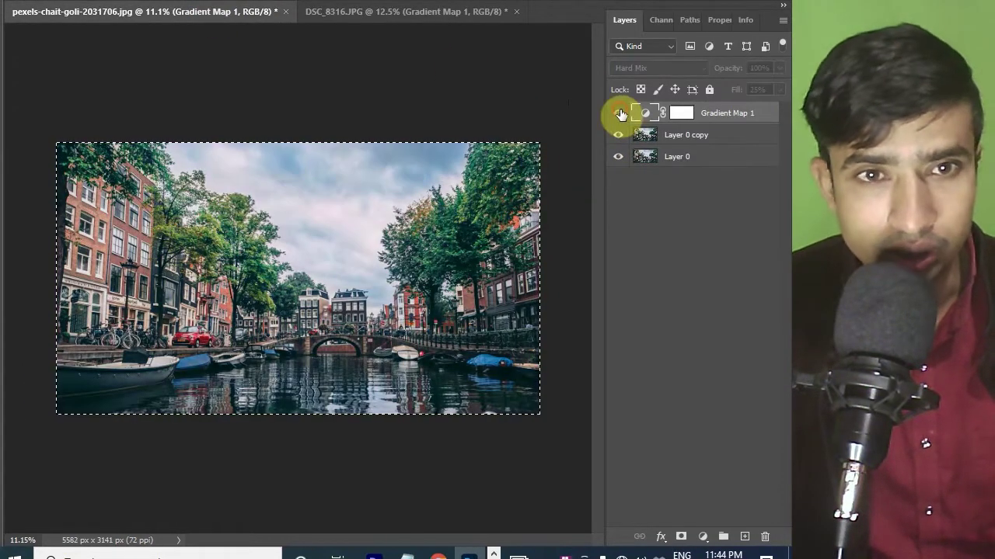
{"action": "left_click", "coordinate": [620, 112]}
{"action": "double_click", "coordinate": [635, 110]}
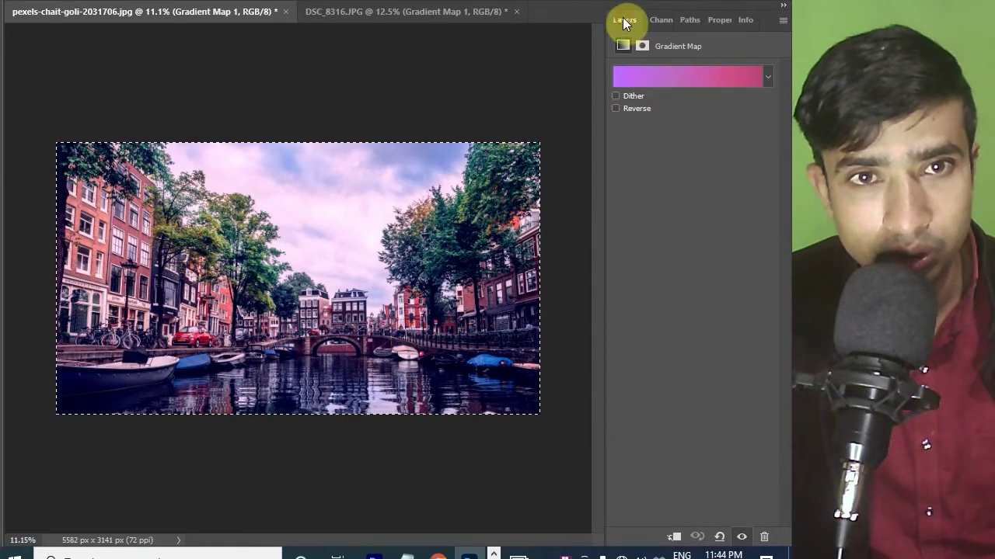
{"action": "left_click", "coordinate": [623, 20]}
{"action": "left_click", "coordinate": [620, 113]}
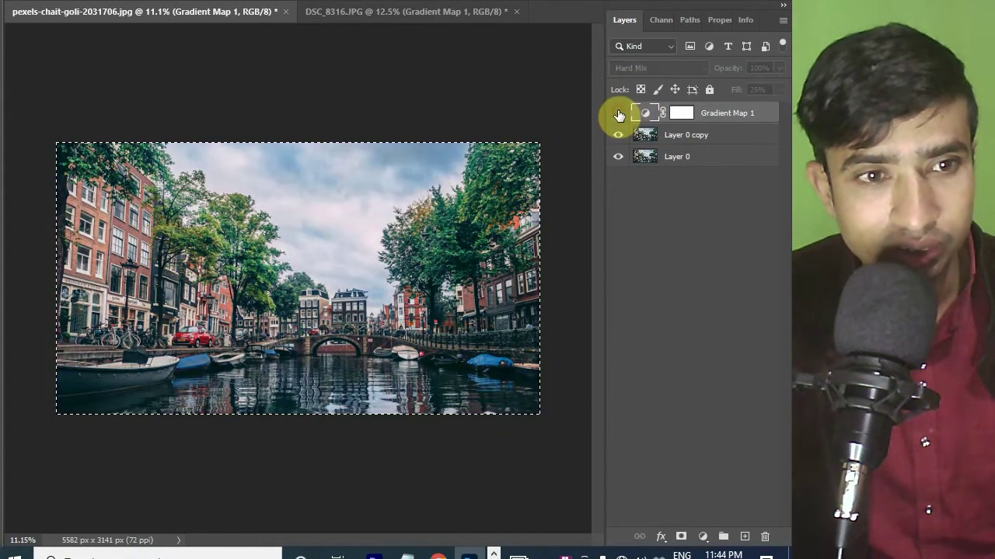
{"action": "left_click", "coordinate": [620, 113]}
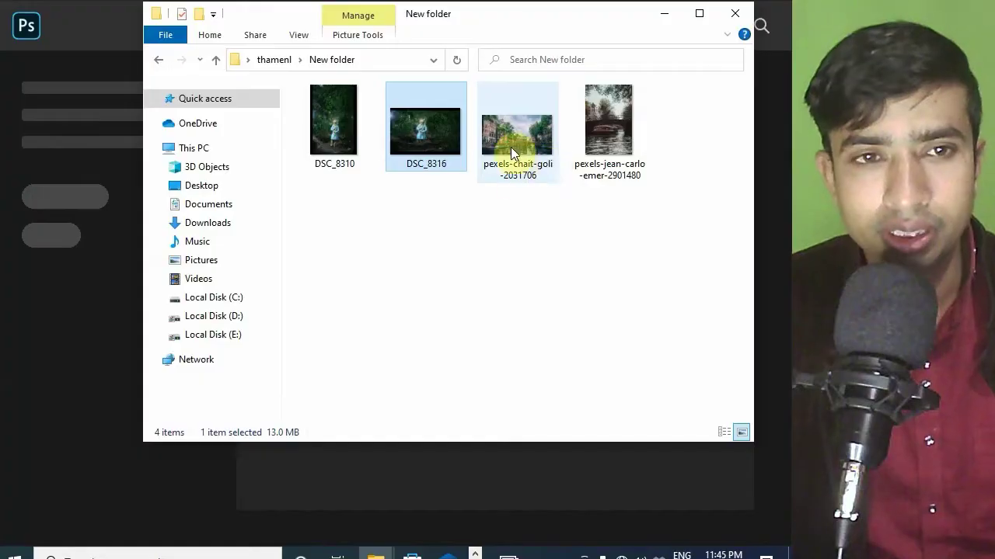
Open DSC_8310 in Photoshop by dragging it in from File Explorer
{"action": "left_click", "coordinate": [607, 139]}
{"action": "left_click", "coordinate": [414, 149]}
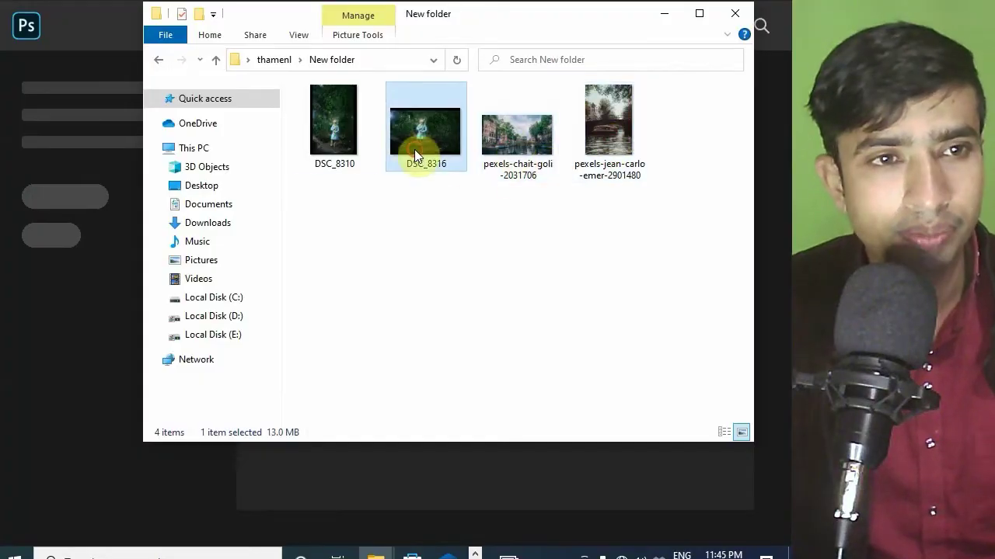
{"action": "left_click", "coordinate": [360, 131]}
{"action": "left_click_drag", "start_coordinate": [360, 132], "coordinate": [404, 256]}
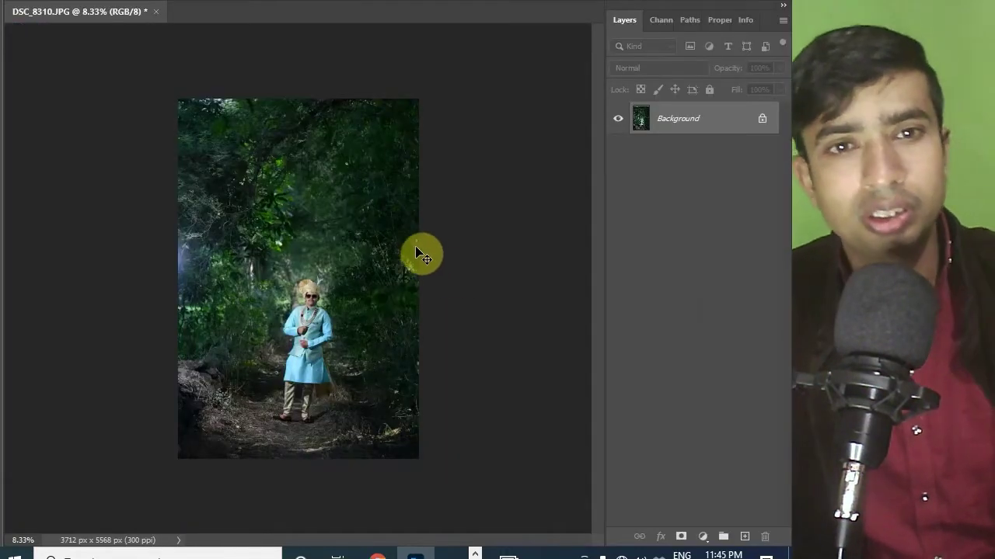
Zoom and pan around the groom photo to inspect the foliage and full figure
{"action": "left_click_drag", "start_coordinate": [321, 138], "coordinate": [393, 376]}
{"action": "scroll", "coordinate": [393, 376], "scroll_direction": "down", "scroll_amount": 3}
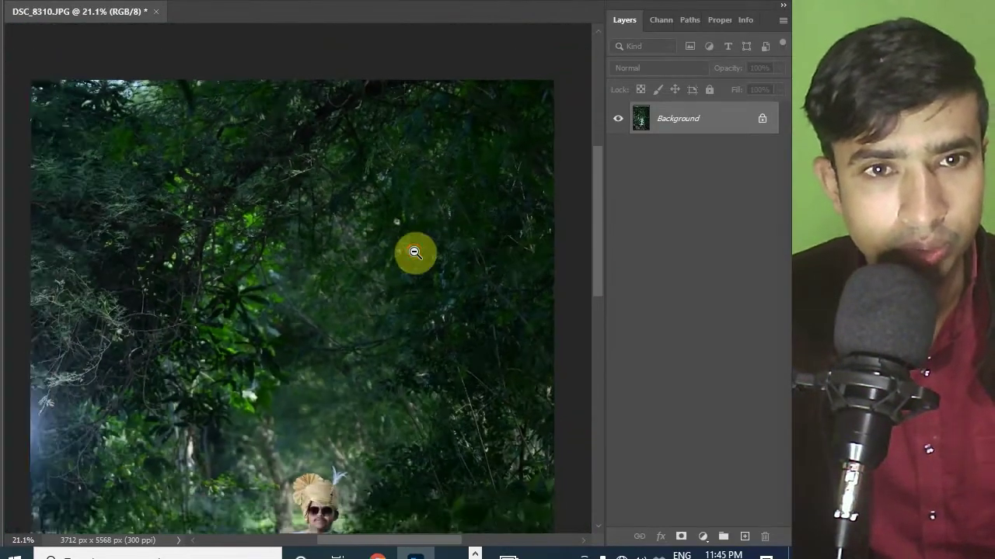
{"action": "left_click_drag", "start_coordinate": [443, 344], "coordinate": [390, 132]}
{"action": "scroll", "coordinate": [409, 205], "scroll_direction": "down", "scroll_amount": 2}
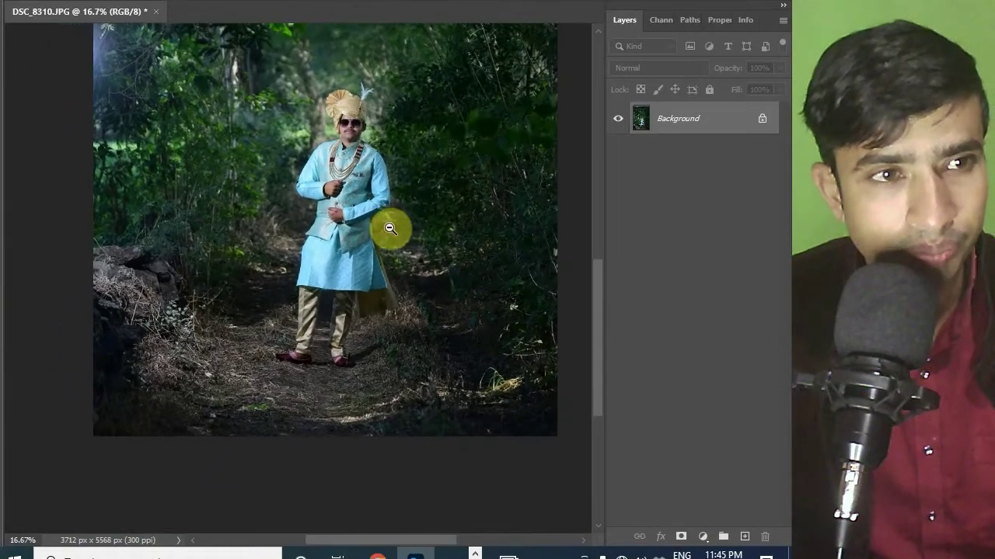
{"action": "scroll", "coordinate": [389, 234], "scroll_direction": "down", "scroll_amount": 2}
{"action": "scroll", "coordinate": [358, 234], "scroll_direction": "up", "scroll_amount": 2}
{"action": "scroll", "coordinate": [426, 207], "scroll_direction": "down", "scroll_amount": 1}
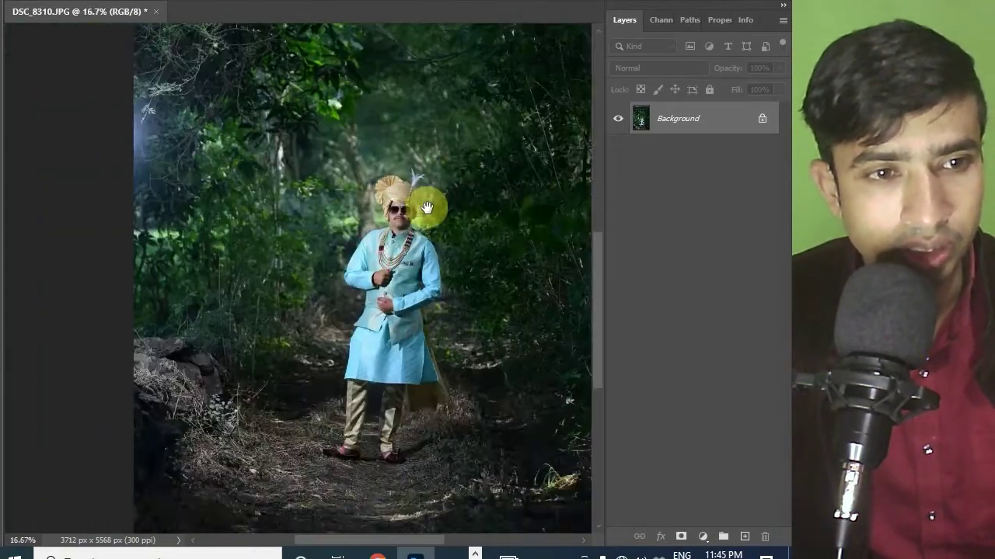
{"action": "scroll", "coordinate": [460, 163], "scroll_direction": "down", "scroll_amount": 1}
{"action": "scroll", "coordinate": [447, 181], "scroll_direction": "down", "scroll_amount": 1}
{"action": "scroll", "coordinate": [388, 215], "scroll_direction": "up", "scroll_amount": 1}
{"action": "left_click_drag", "start_coordinate": [388, 215], "coordinate": [456, 194]}
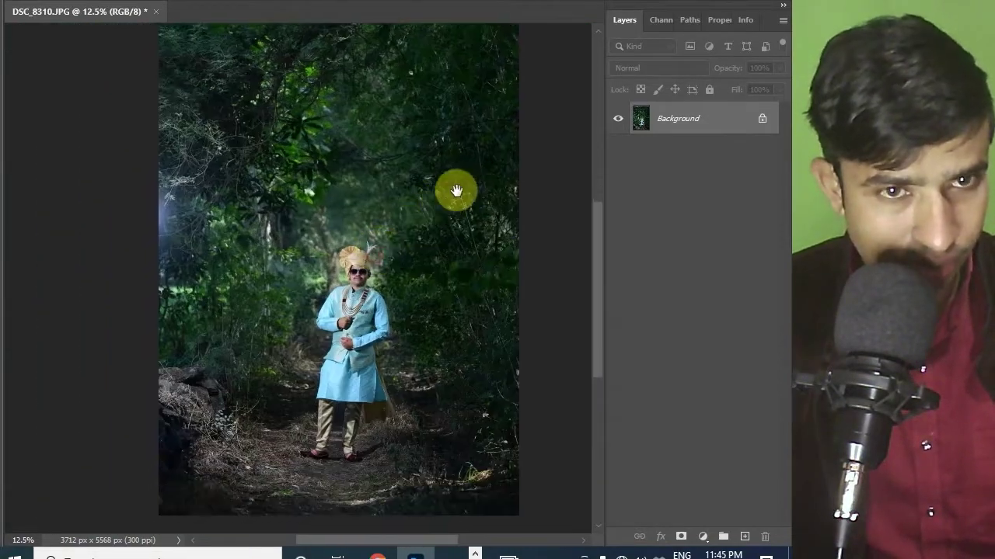
{"action": "key", "text": "Tab"}
{"action": "key", "text": "Tab"}
{"action": "scroll", "coordinate": [431, 236], "scroll_direction": "up", "scroll_amount": 1}
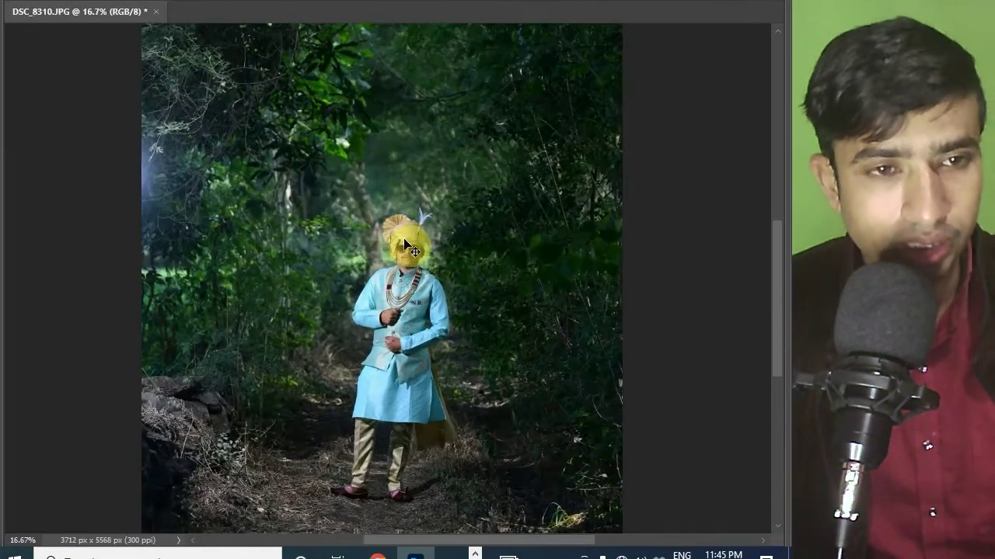
Brighten the photo with Levels: midtones 1.16, white input 218
{"action": "key", "text": "ctrl+l"}
{"action": "left_click_drag", "start_coordinate": [499, 167], "coordinate": [488, 168]}
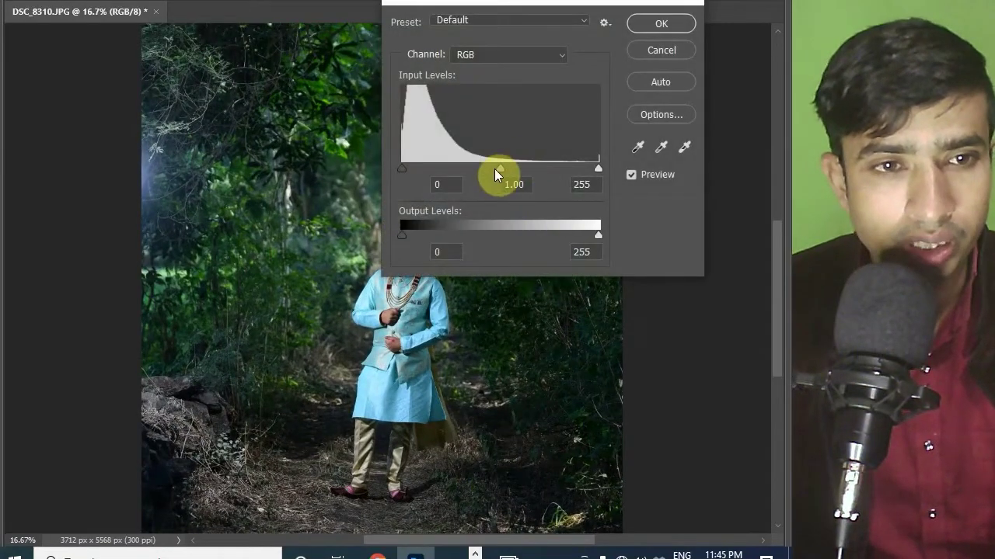
{"action": "left_click_drag", "start_coordinate": [589, 169], "coordinate": [569, 168]}
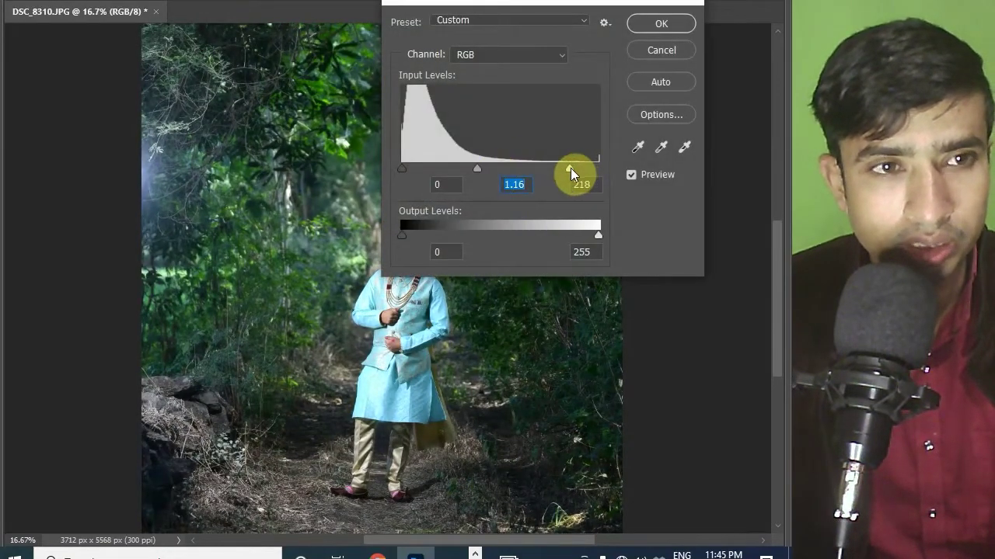
{"action": "key", "text": "Return"}
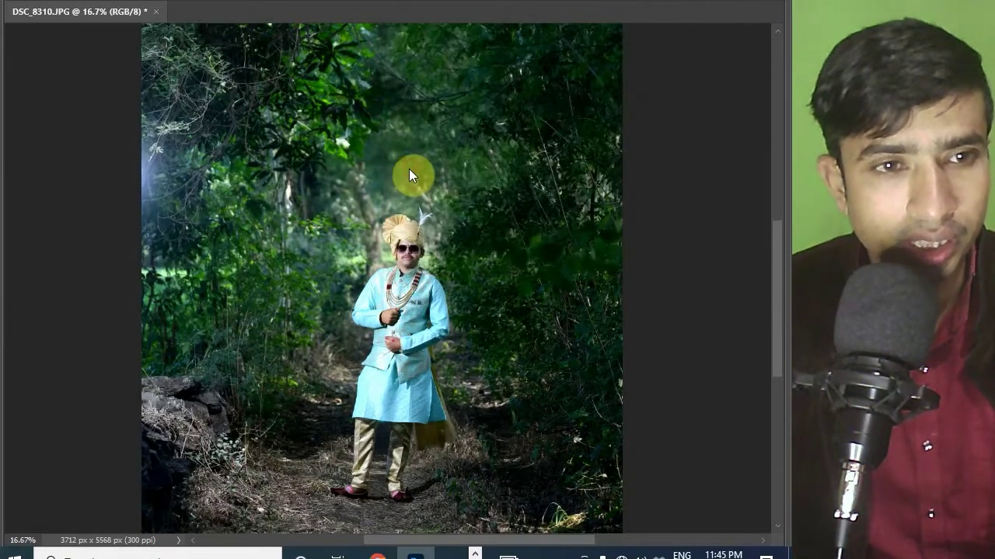
Free-transform the groom photo larger from both corners so it overhangs the canvas edges
{"action": "scroll", "coordinate": [357, 194], "scroll_direction": "down", "scroll_amount": 1}
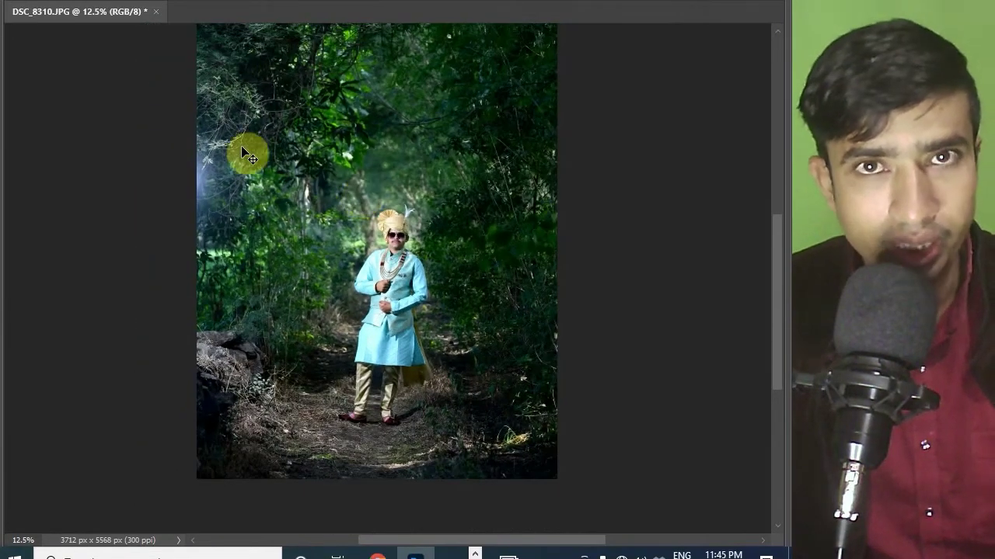
{"action": "key", "text": "ctrl+t"}
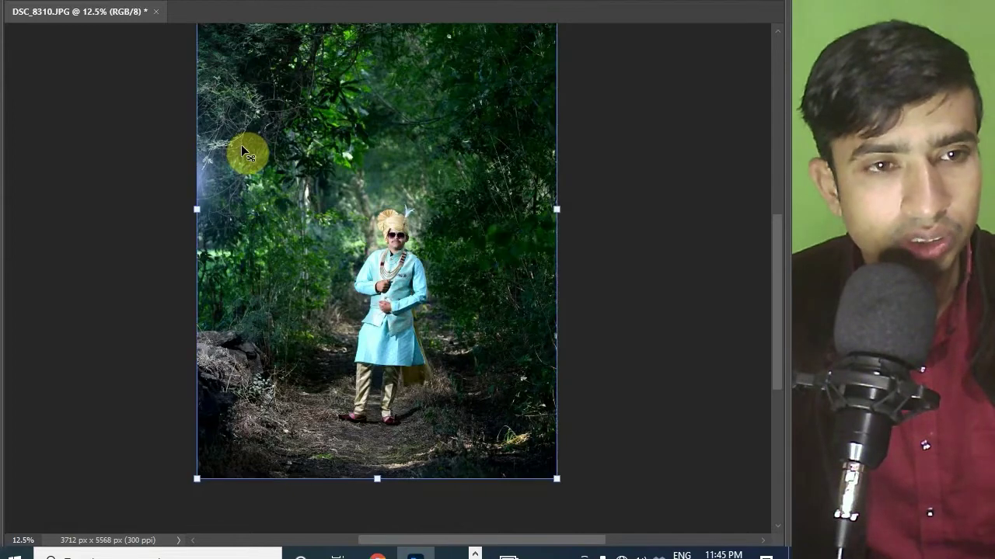
{"action": "scroll", "coordinate": [273, 137], "scroll_direction": "down", "scroll_amount": 1}
{"action": "left_click_drag", "start_coordinate": [507, 459], "coordinate": [520, 477]}
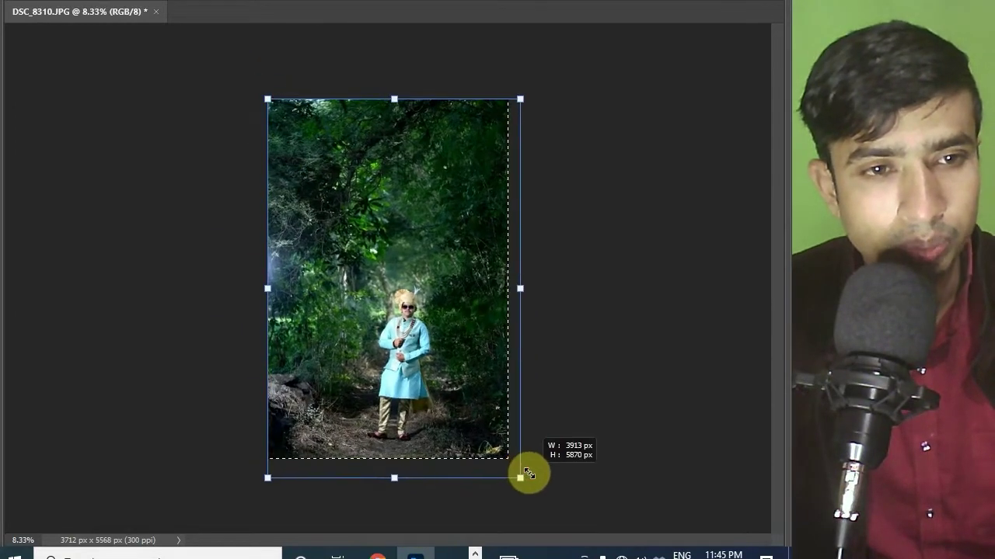
{"action": "left_click_drag", "start_coordinate": [268, 99], "coordinate": [230, 44]}
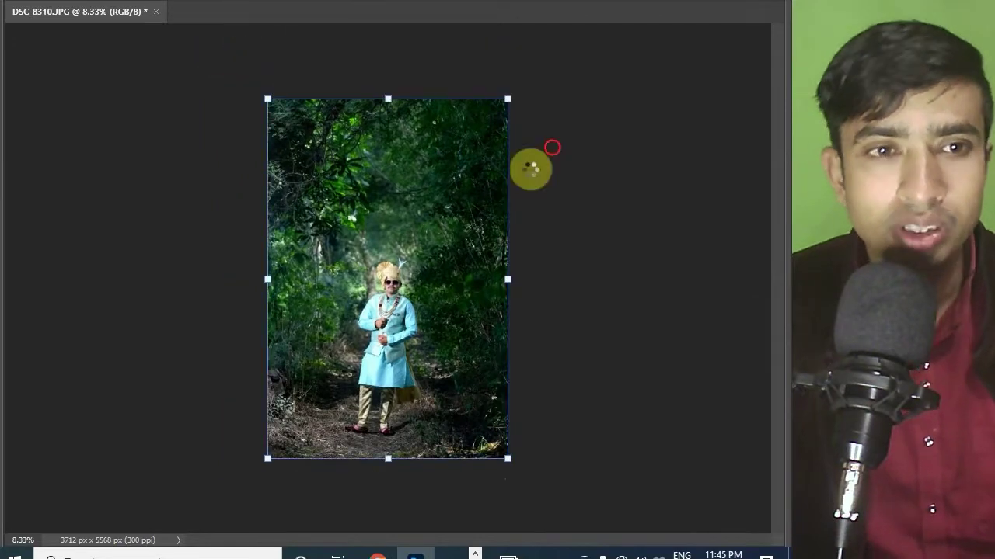
{"action": "scroll", "coordinate": [417, 184], "scroll_direction": "up", "scroll_amount": 1}
{"action": "scroll", "coordinate": [412, 176], "scroll_direction": "up", "scroll_amount": 1}
{"action": "left_click_drag", "start_coordinate": [459, 269], "coordinate": [448, 160]}
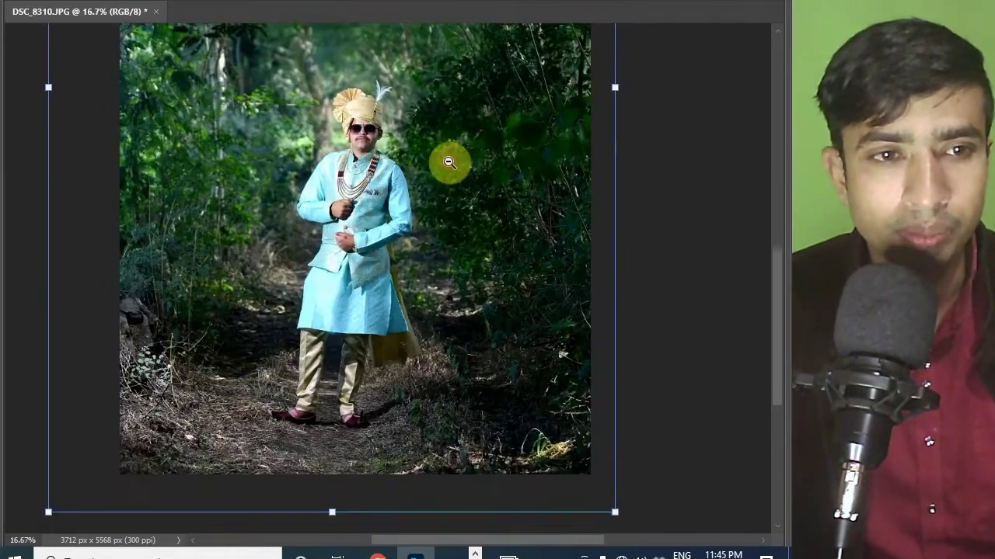
{"action": "scroll", "coordinate": [448, 160], "scroll_direction": "down", "scroll_amount": 1}
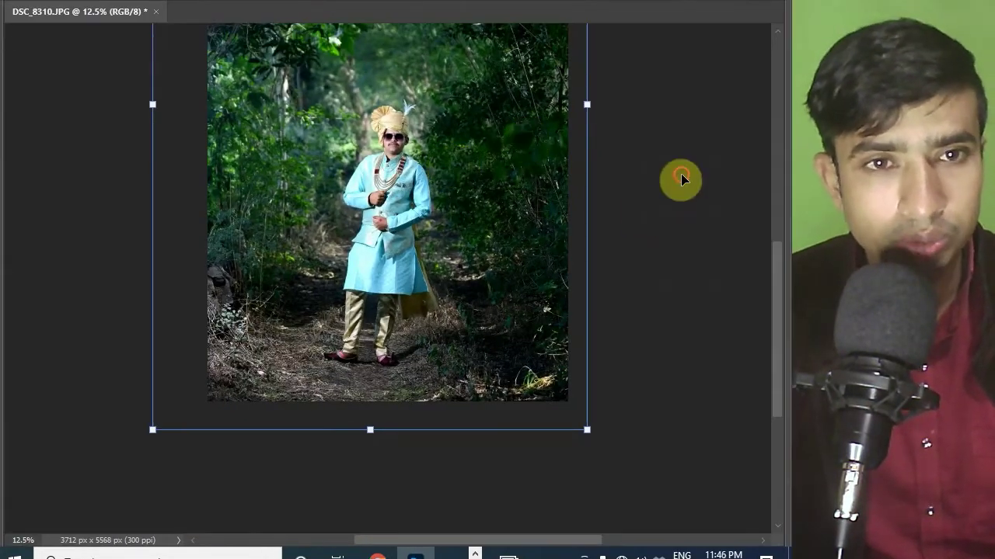
{"action": "scroll", "coordinate": [453, 147], "scroll_direction": "up", "scroll_amount": 2}
{"action": "key", "text": "F7"}
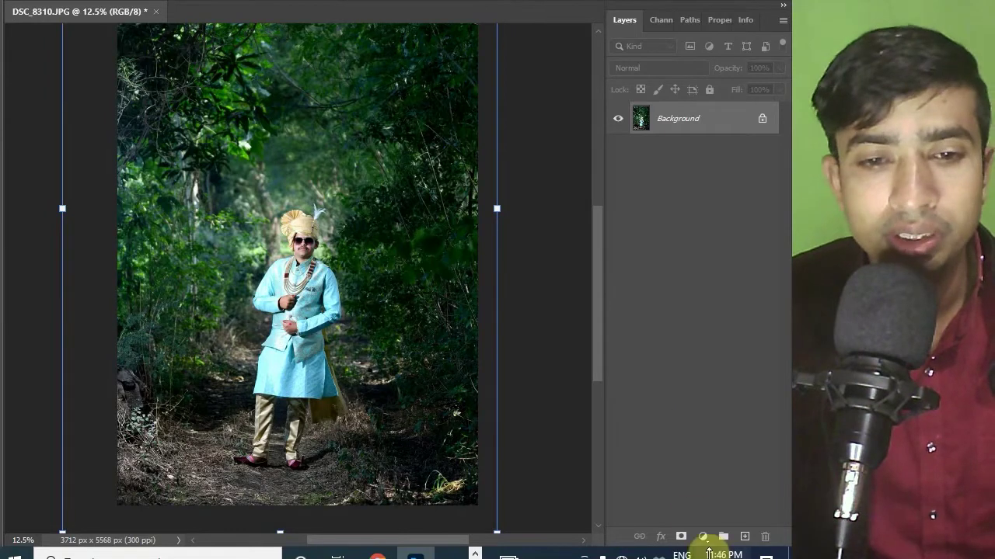
Add a Gradient Map adjustment layer over the groom photo, tinting it red to white
{"action": "left_click", "coordinate": [703, 537]}
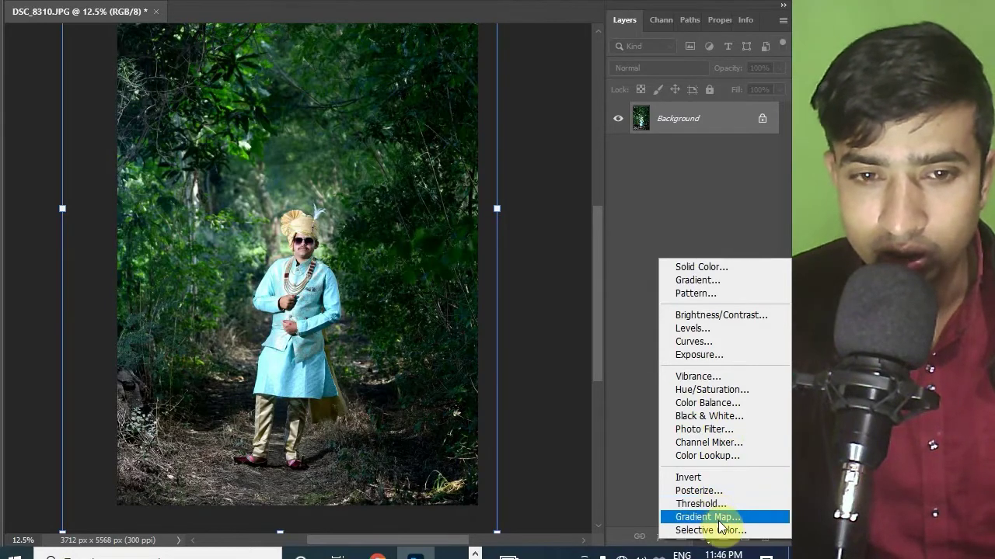
{"action": "left_click", "coordinate": [576, 435]}
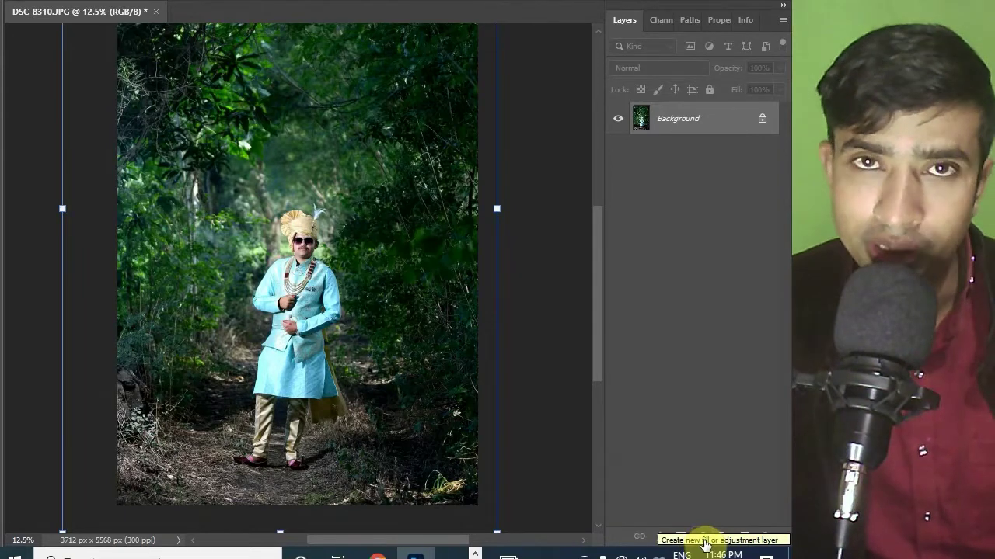
{"action": "left_click", "coordinate": [703, 538]}
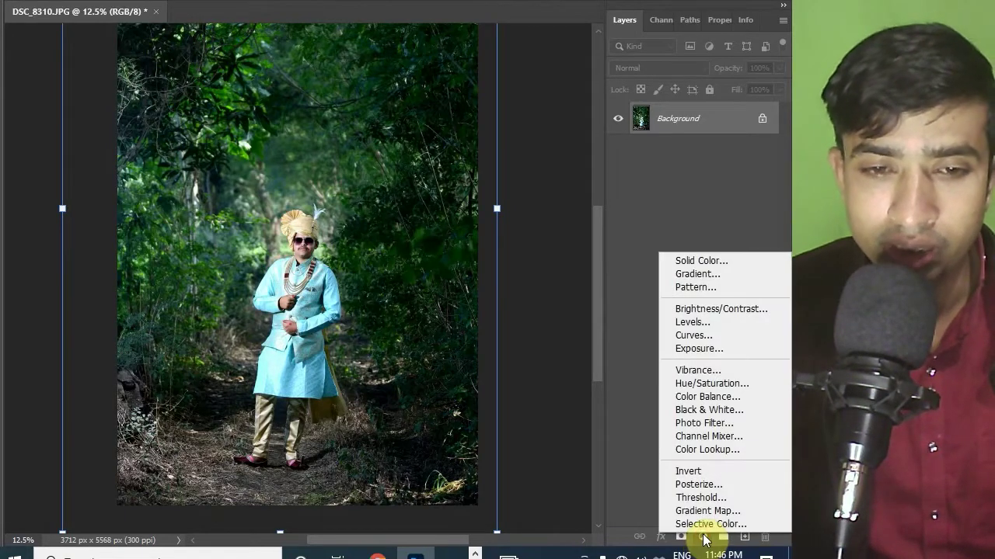
{"action": "left_click", "coordinate": [703, 511]}
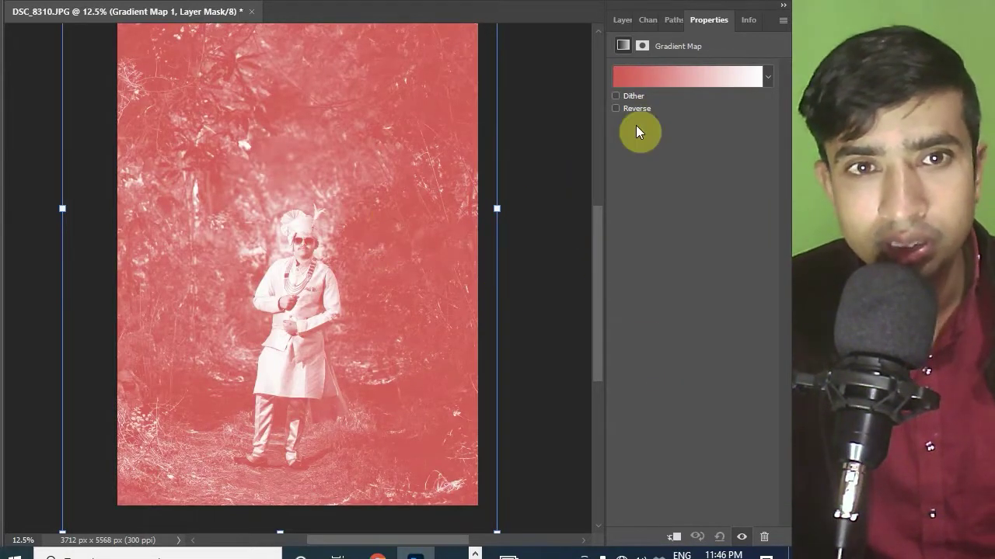
Set the Gradient Map to the Black, White preset from the Basics group
{"action": "left_click", "coordinate": [716, 82]}
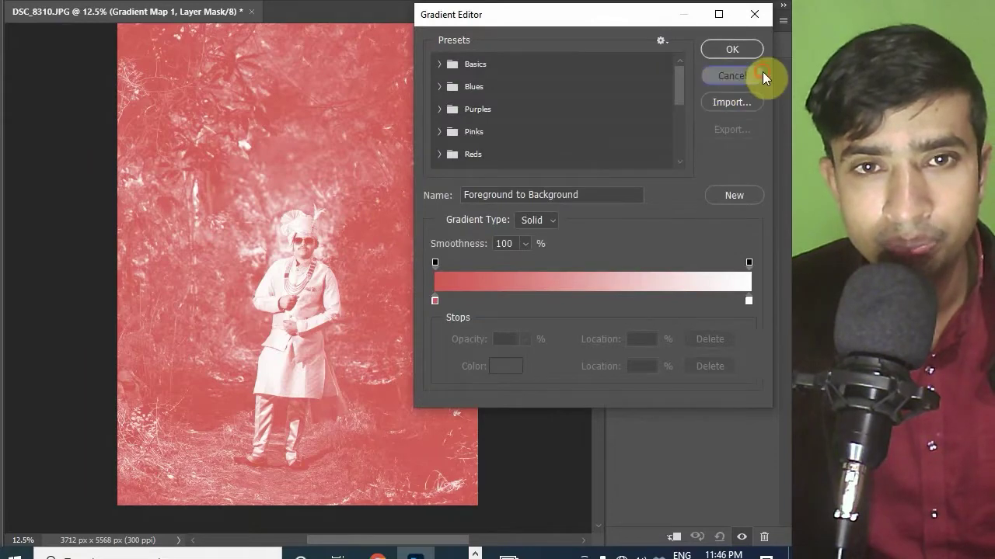
{"action": "left_click", "coordinate": [762, 76]}
{"action": "left_click", "coordinate": [705, 77]}
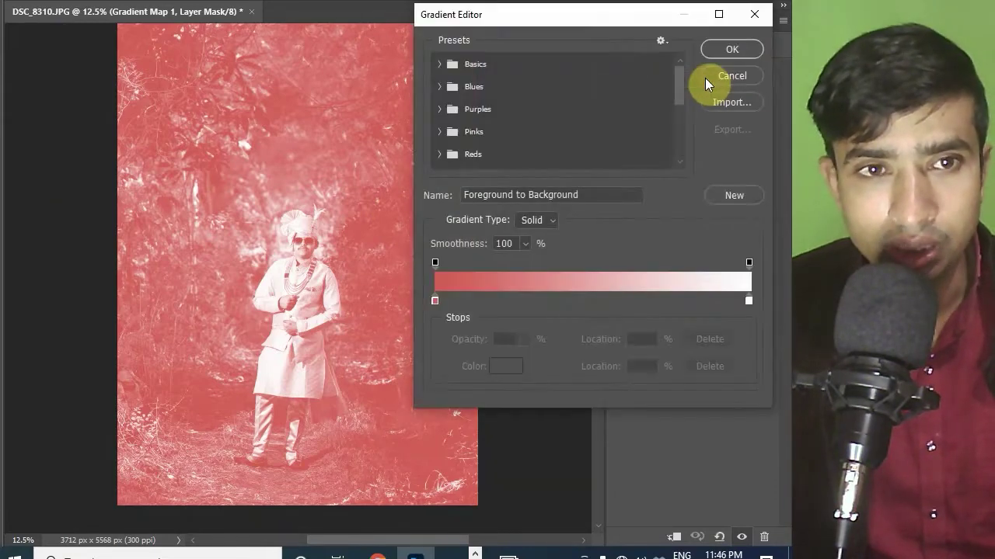
{"action": "left_click", "coordinate": [439, 65]}
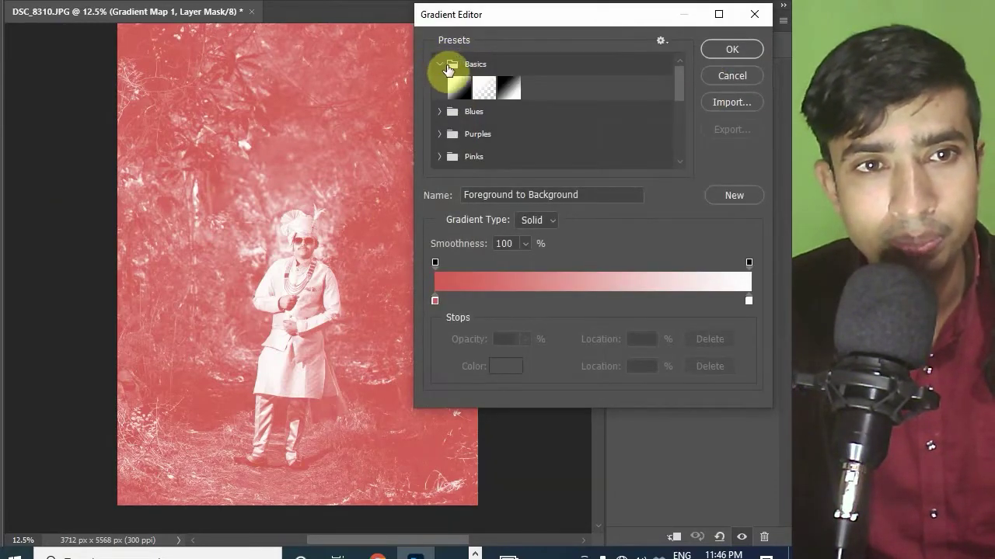
{"action": "left_click", "coordinate": [509, 87]}
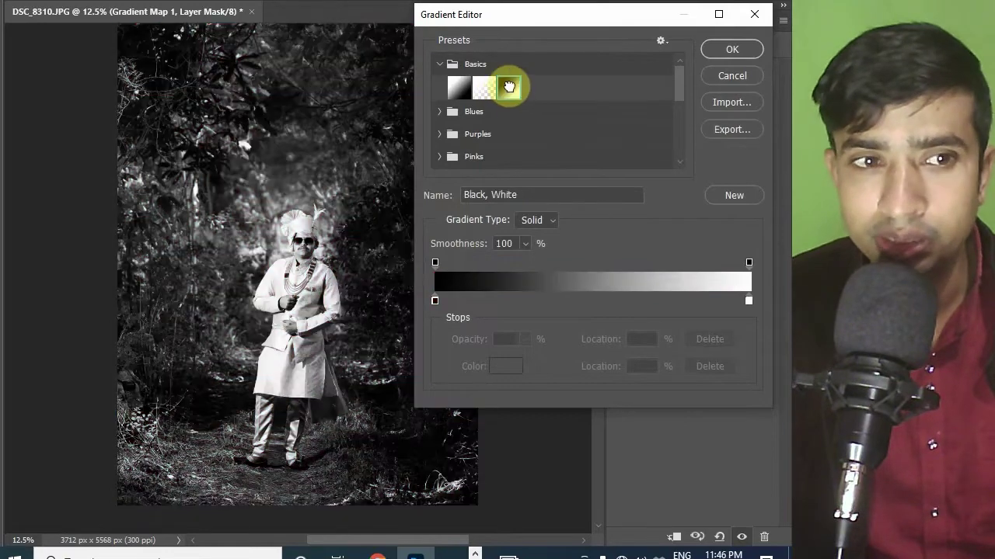
{"action": "left_click", "coordinate": [730, 51]}
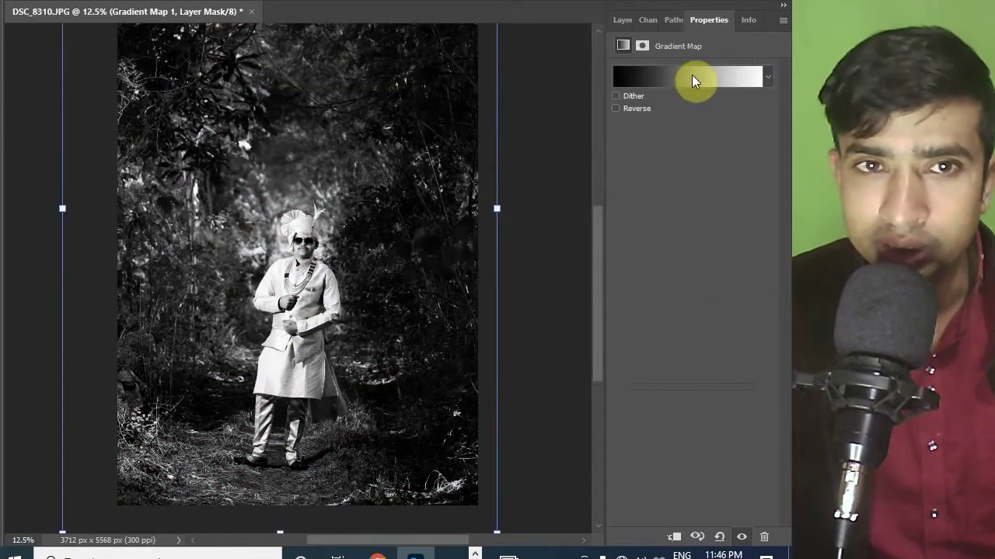
{"action": "left_click", "coordinate": [622, 21]}
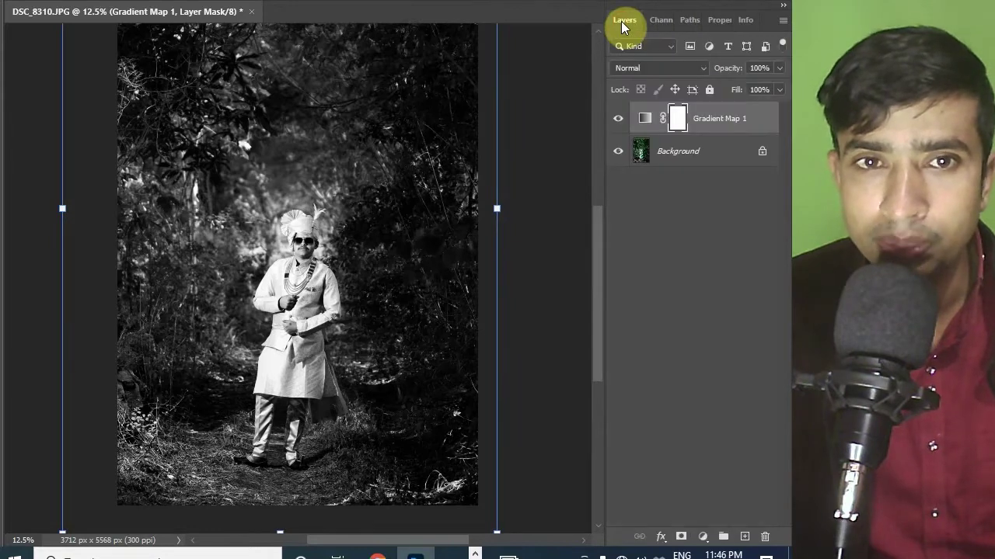
{"action": "left_click", "coordinate": [704, 68]}
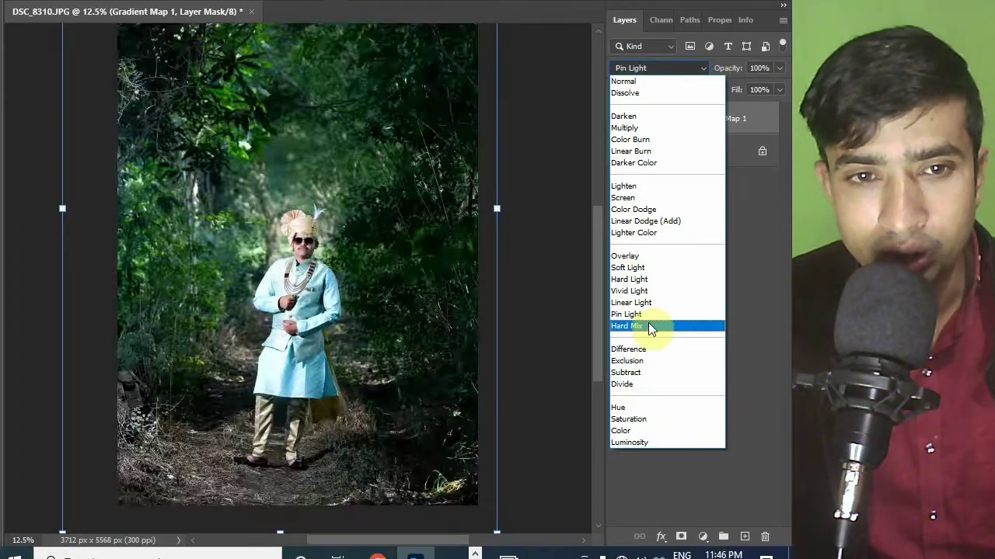
Set Gradient Map 1 to Hard Mix blending with 32% fill
{"action": "left_click", "coordinate": [650, 327]}
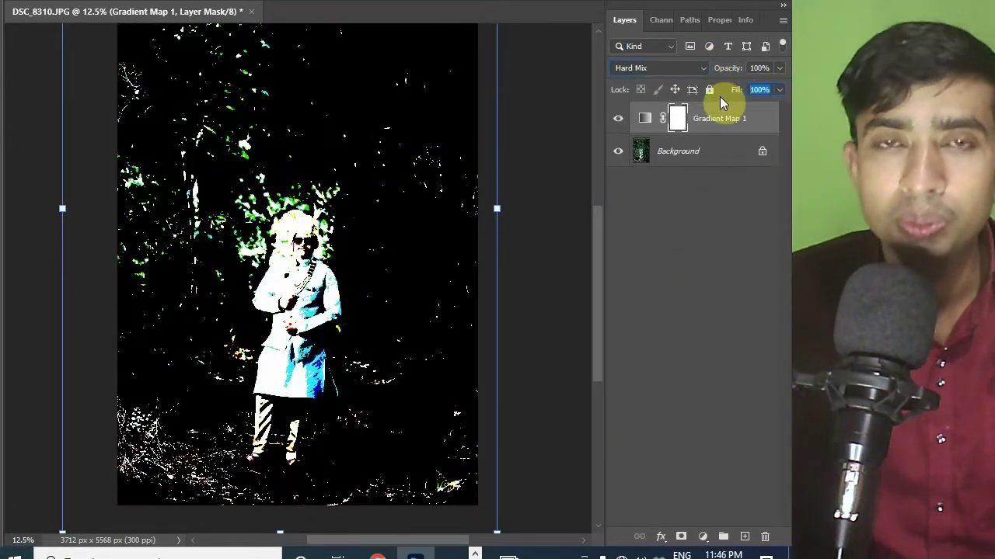
{"action": "type", "text": "32"}
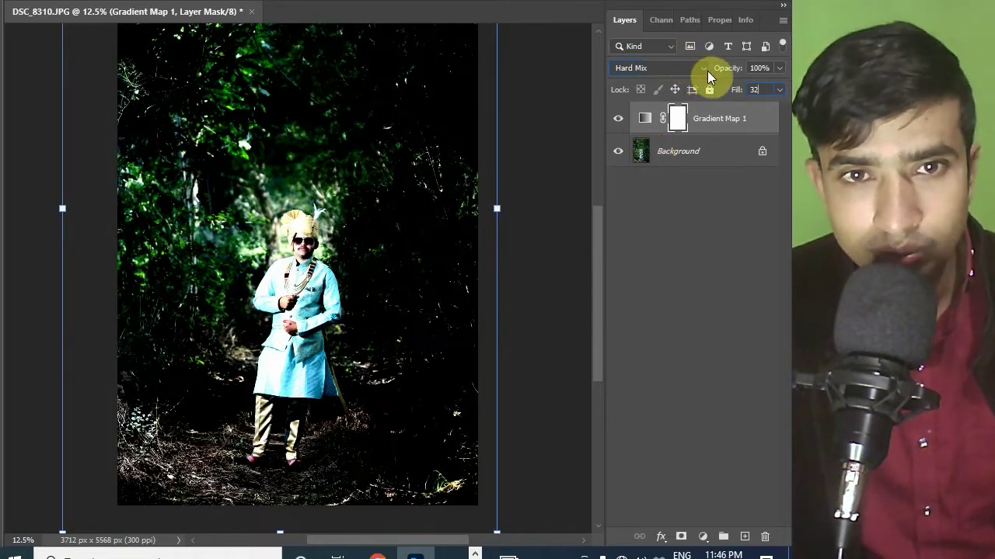
{"action": "key", "text": "Return"}
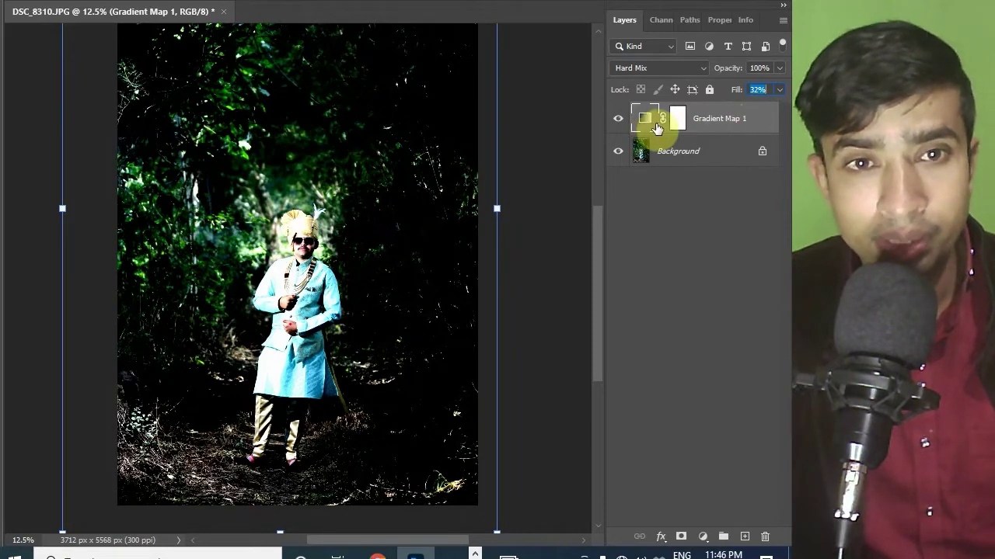
Change the Gradient Map to a Noise gradient with 5% roughness
{"action": "double_click", "coordinate": [650, 124]}
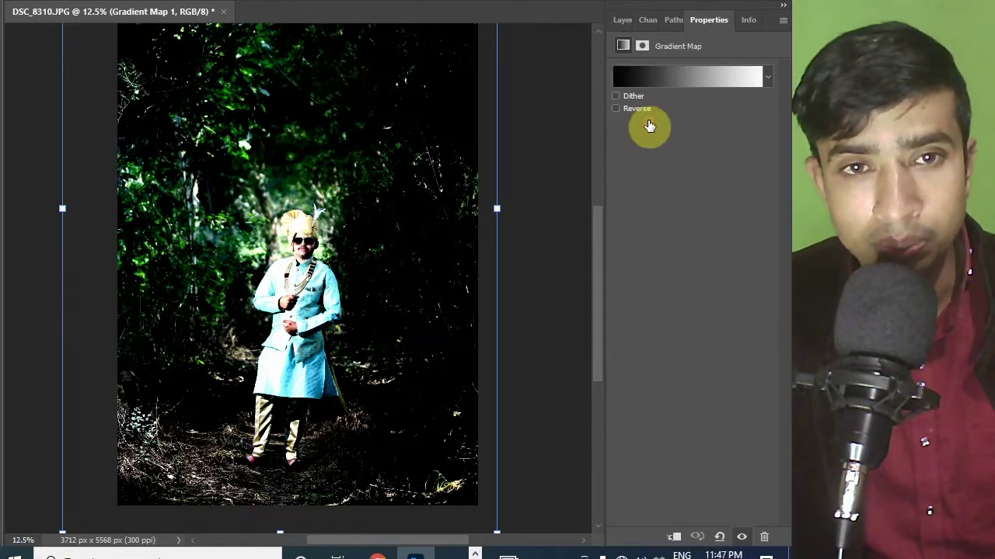
{"action": "left_click", "coordinate": [706, 78]}
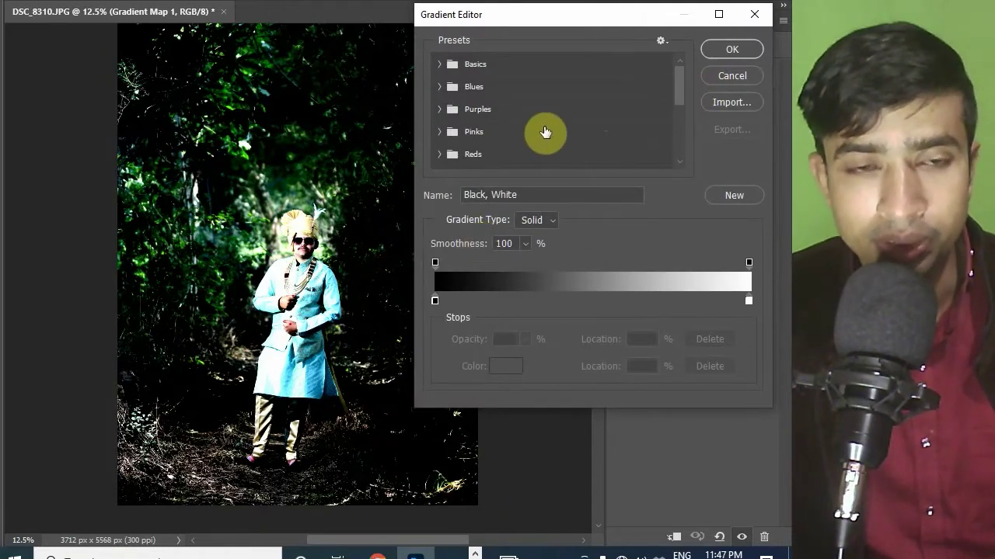
{"action": "left_click", "coordinate": [546, 244]}
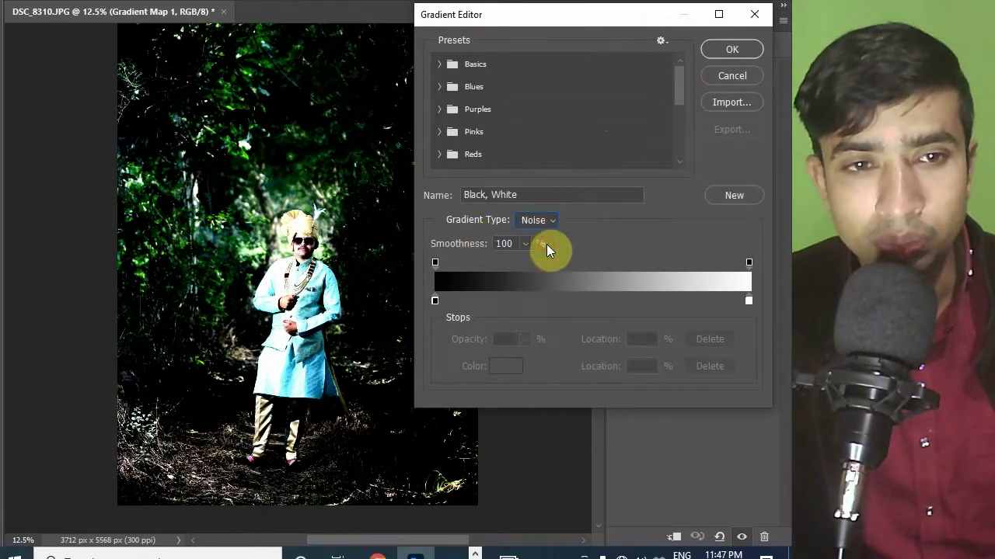
{"action": "left_click", "coordinate": [474, 246]}
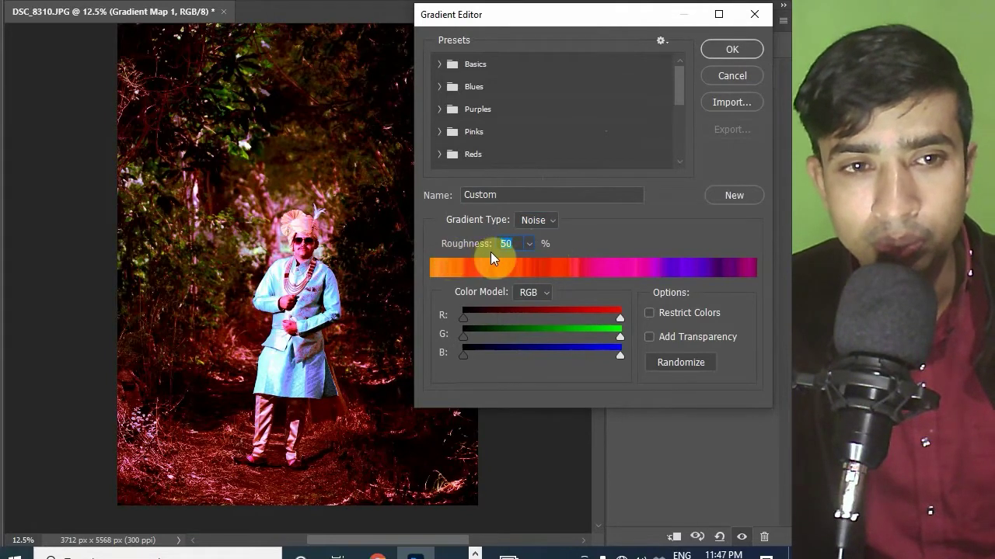
{"action": "type", "text": "5"}
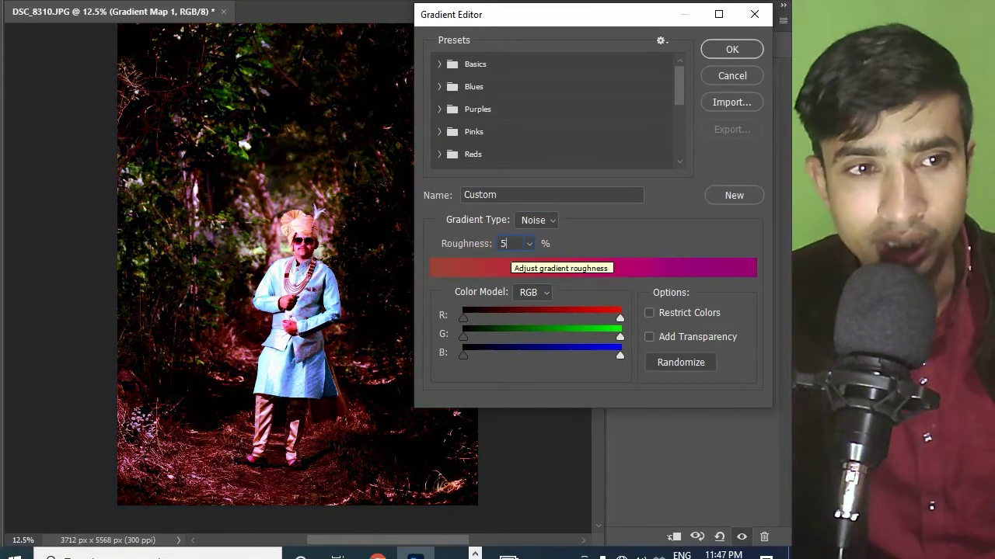
Randomize the noise gradient repeatedly until it runs red to magenta, then accept it
{"action": "left_click", "coordinate": [686, 365]}
{"action": "left_click", "coordinate": [687, 364]}
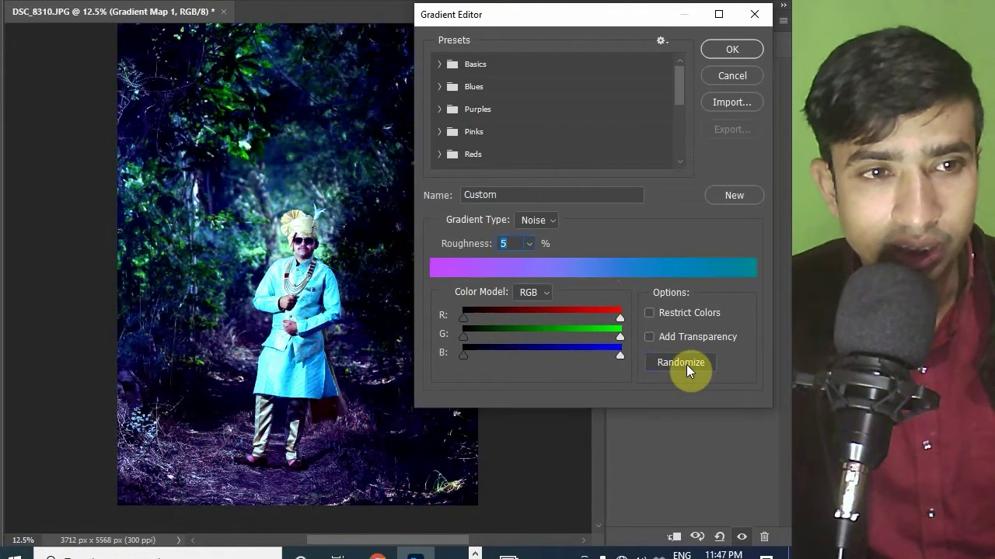
{"action": "left_click", "coordinate": [686, 365]}
{"action": "left_click", "coordinate": [686, 365]}
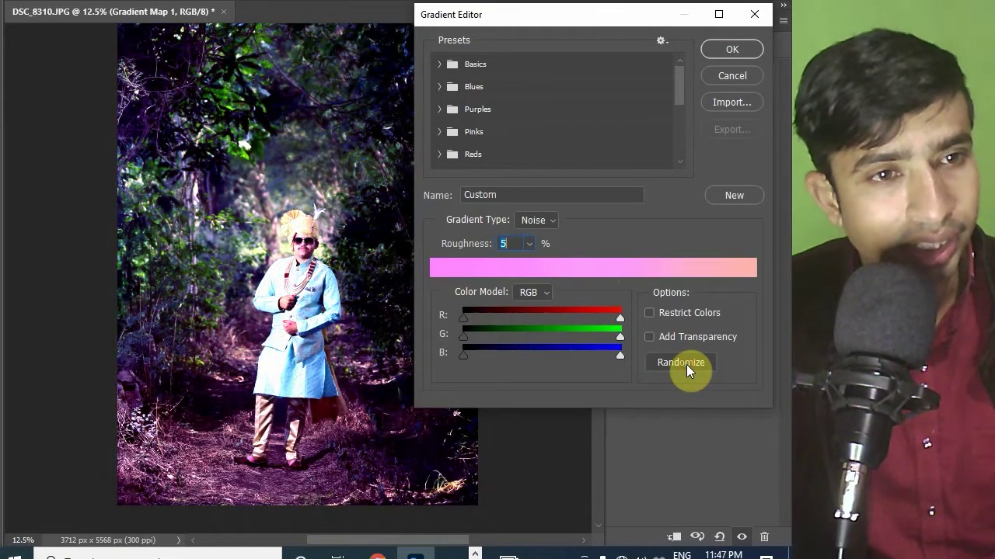
{"action": "left_click", "coordinate": [686, 364]}
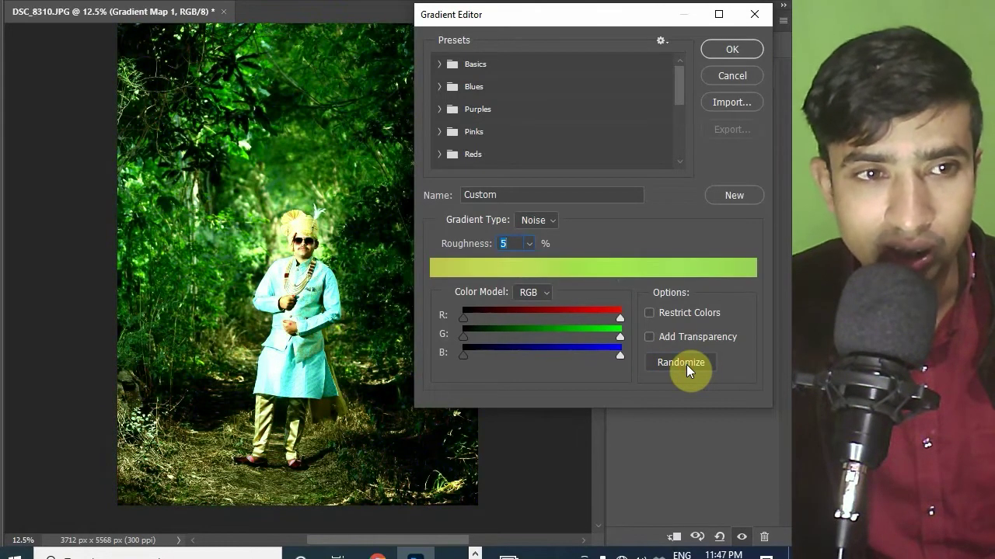
{"action": "left_click", "coordinate": [686, 365]}
{"action": "left_click", "coordinate": [686, 363]}
{"action": "left_click", "coordinate": [686, 363]}
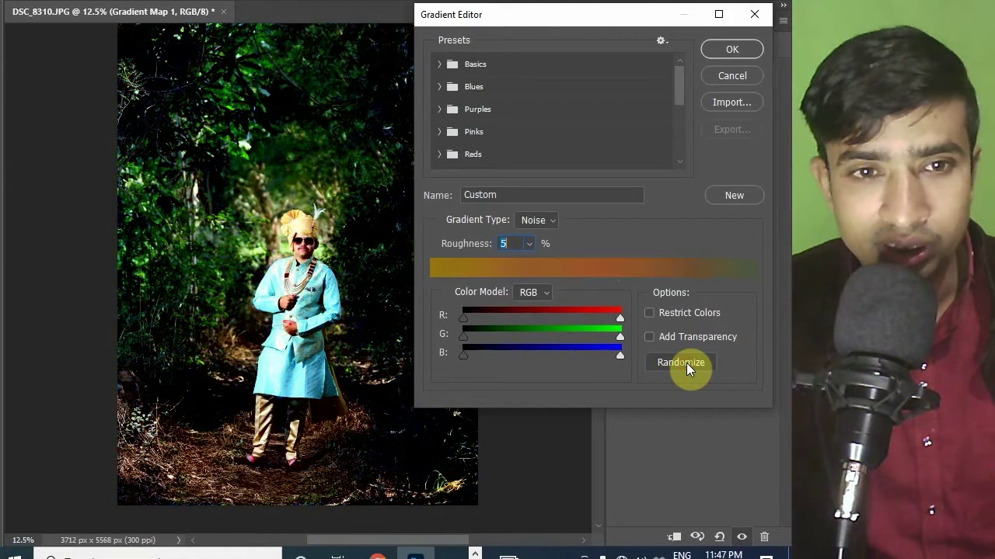
{"action": "left_click", "coordinate": [686, 363]}
{"action": "left_click", "coordinate": [686, 363]}
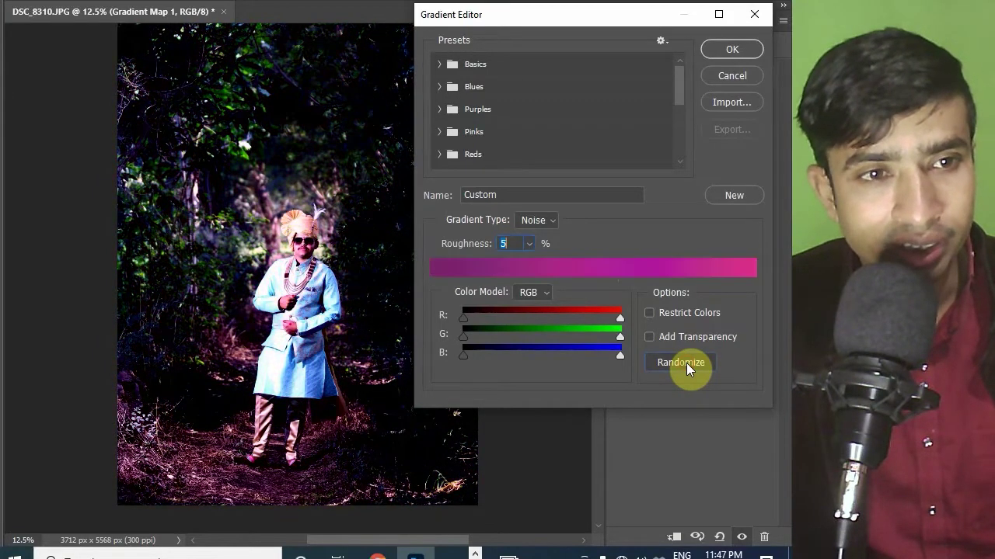
{"action": "left_click", "coordinate": [686, 363]}
{"action": "left_click", "coordinate": [686, 363]}
{"action": "left_click", "coordinate": [686, 363]}
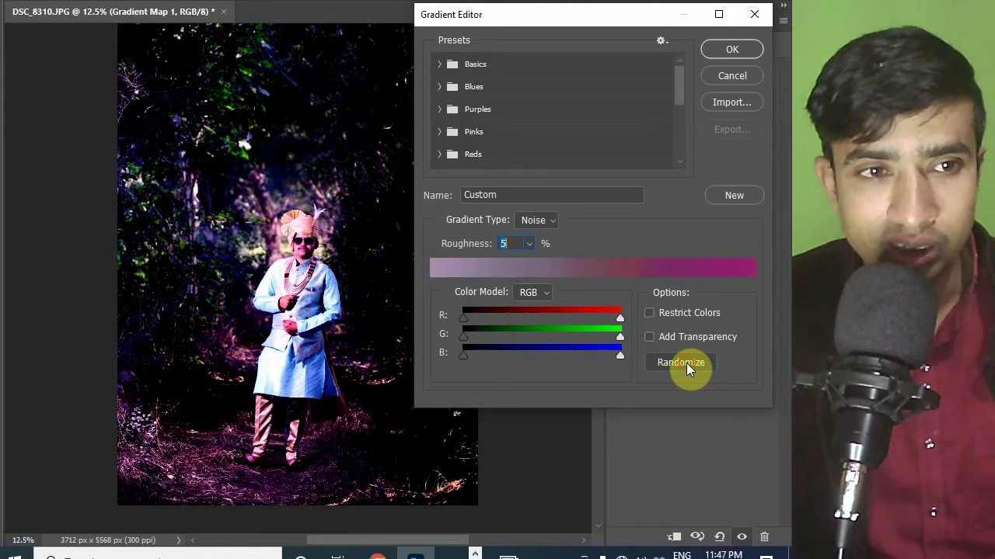
{"action": "left_click", "coordinate": [685, 359]}
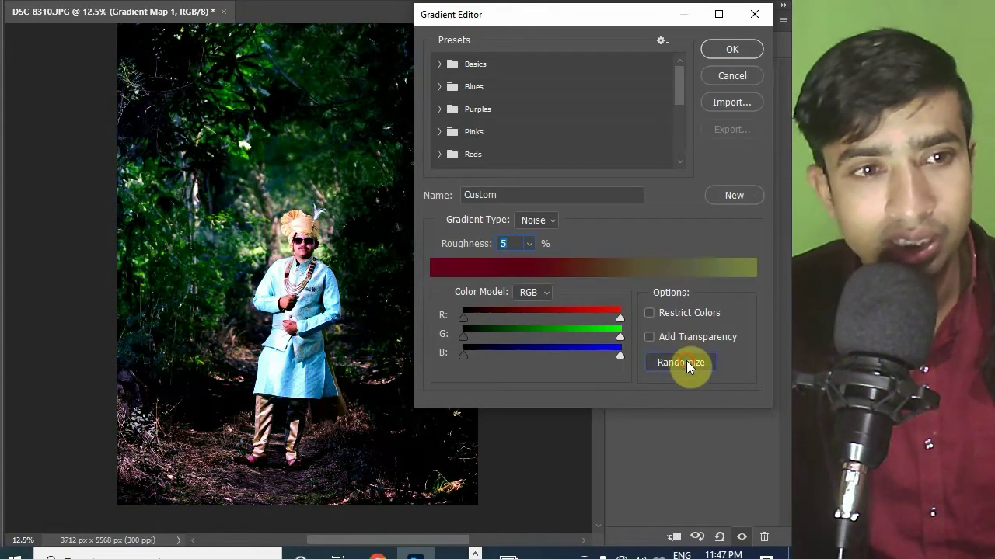
{"action": "left_click", "coordinate": [686, 361]}
{"action": "left_click", "coordinate": [686, 361]}
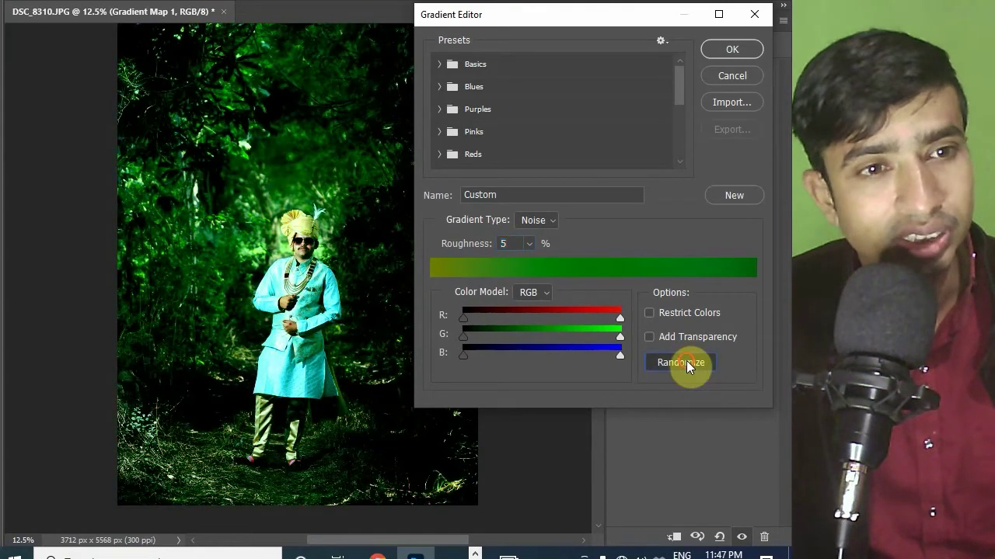
{"action": "left_click", "coordinate": [686, 360]}
{"action": "left_click", "coordinate": [683, 362]}
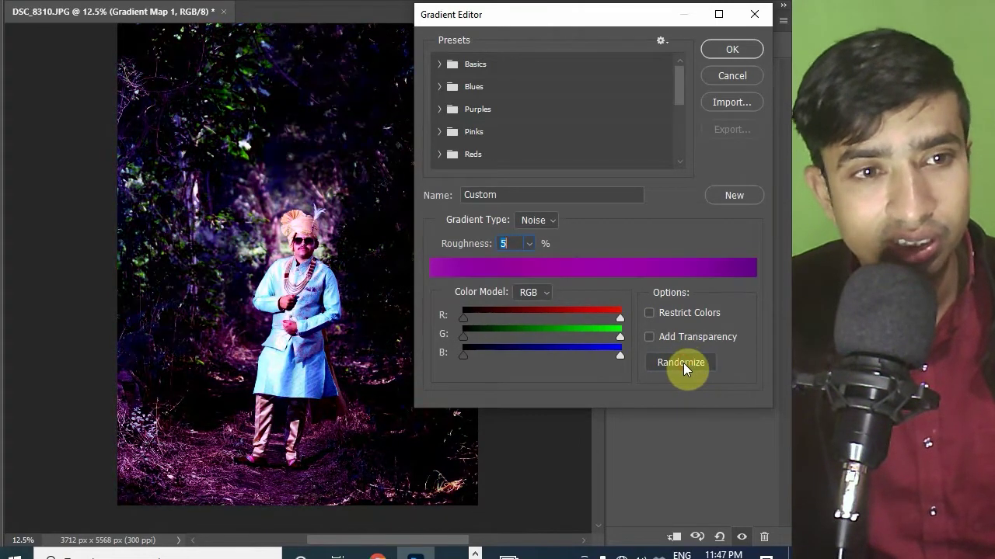
{"action": "left_click", "coordinate": [683, 363]}
{"action": "left_click", "coordinate": [683, 363]}
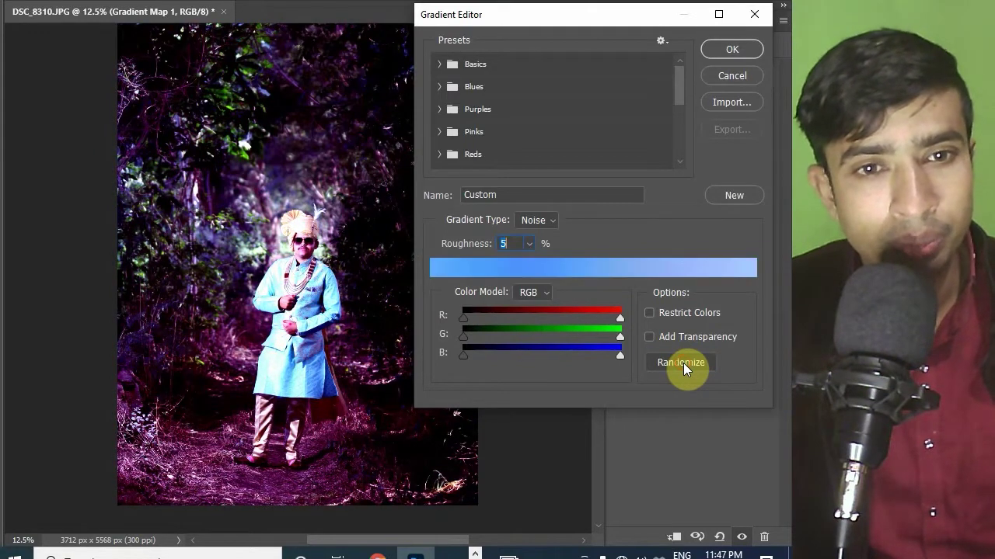
{"action": "left_click", "coordinate": [683, 363]}
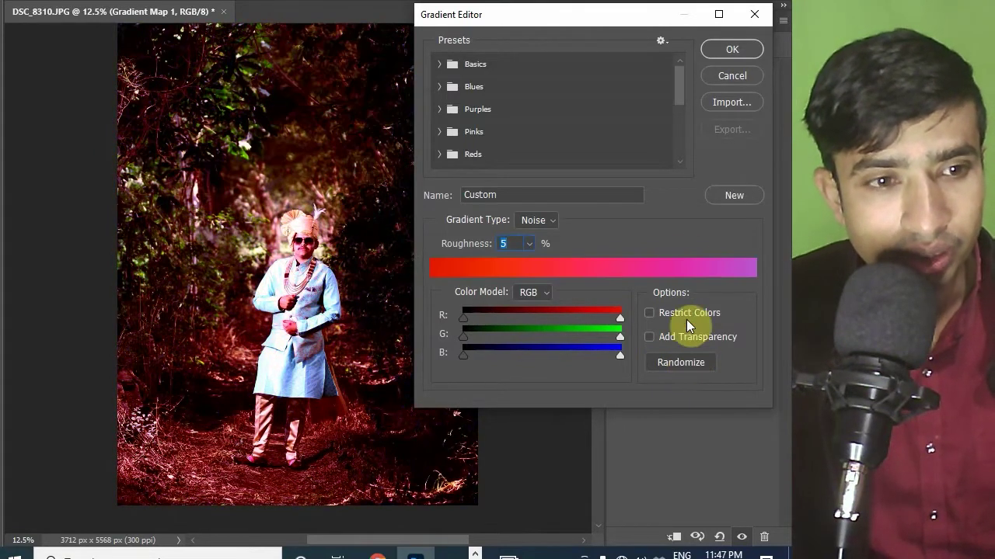
{"action": "left_click", "coordinate": [730, 49]}
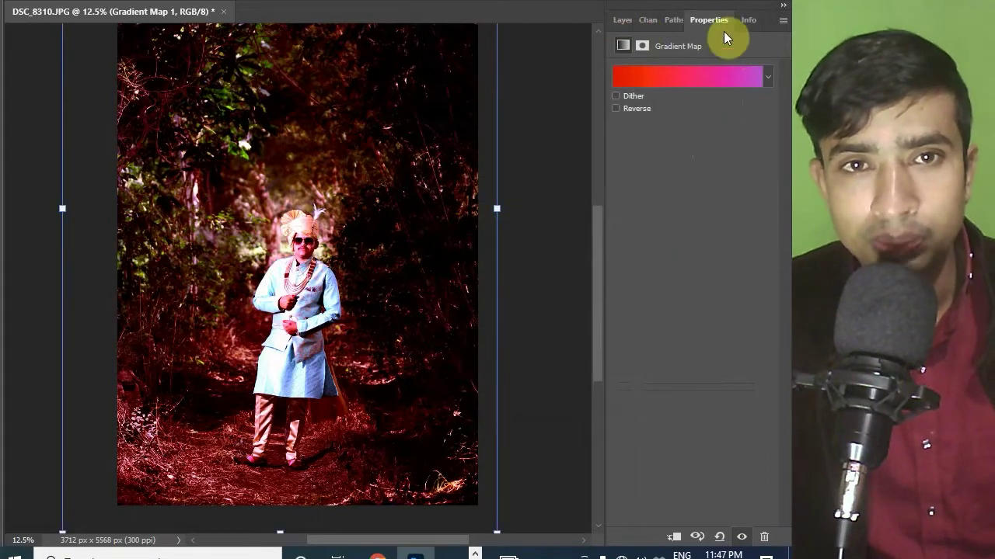
Split Gradient Map 1's Underlying Layer white Blend If handle to 91–255
{"action": "left_click", "coordinate": [624, 20]}
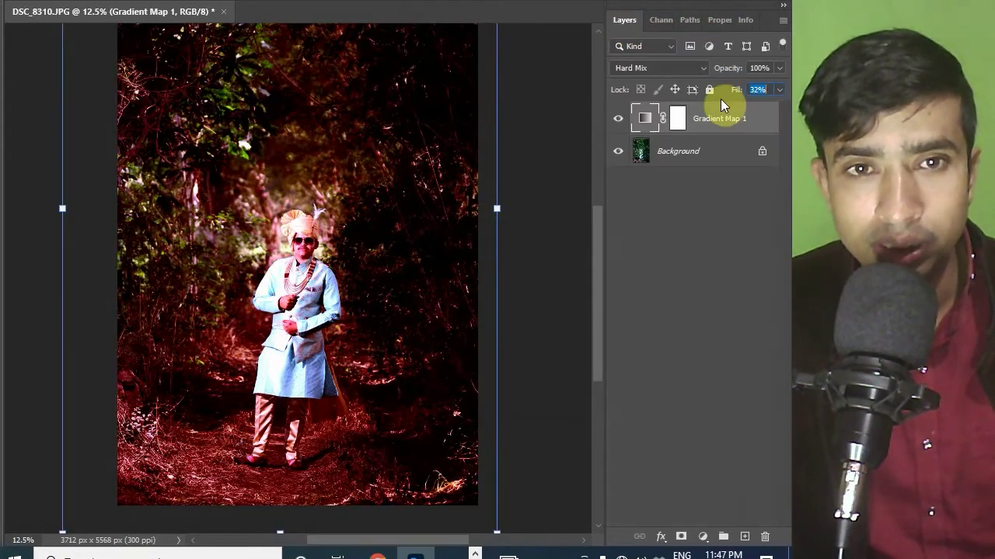
{"action": "double_click", "coordinate": [764, 125]}
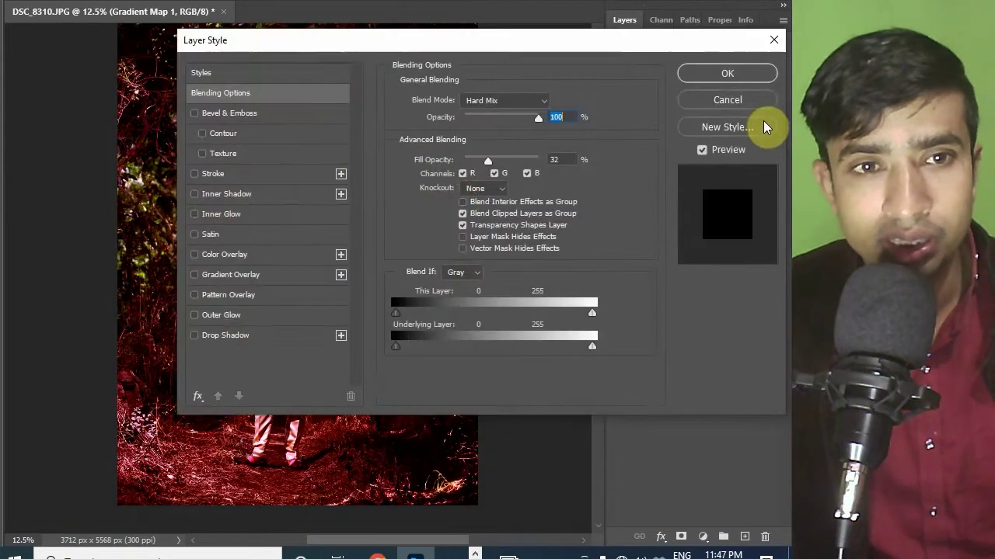
{"action": "left_click_drag", "start_coordinate": [369, 48], "coordinate": [586, 31]}
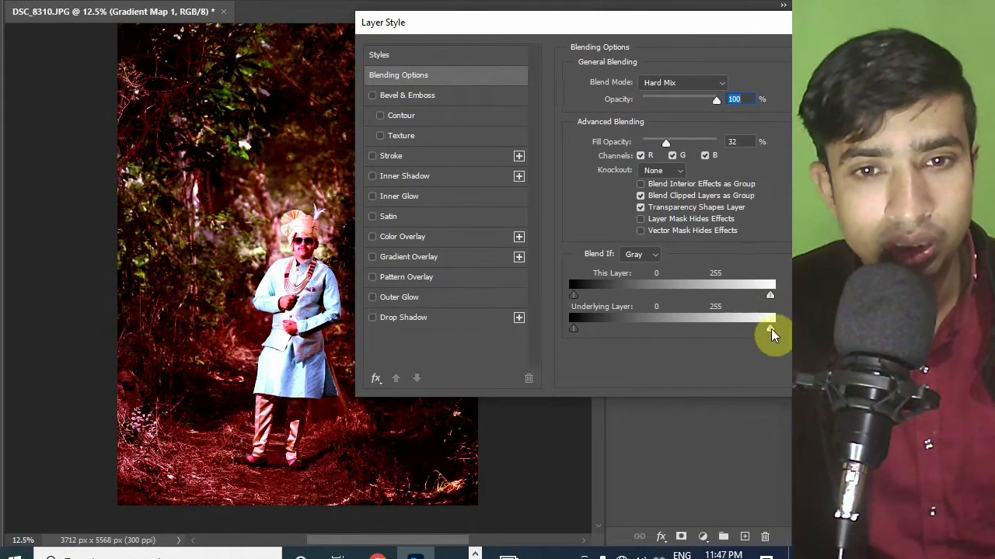
{"action": "mouse_move", "coordinate": [769, 333]}
{"action": "left_mouse_down"}
{"action": "mouse_move", "coordinate": [646, 334]}
{"action": "mouse_move", "coordinate": [775, 333]}
{"action": "left_mouse_up"}
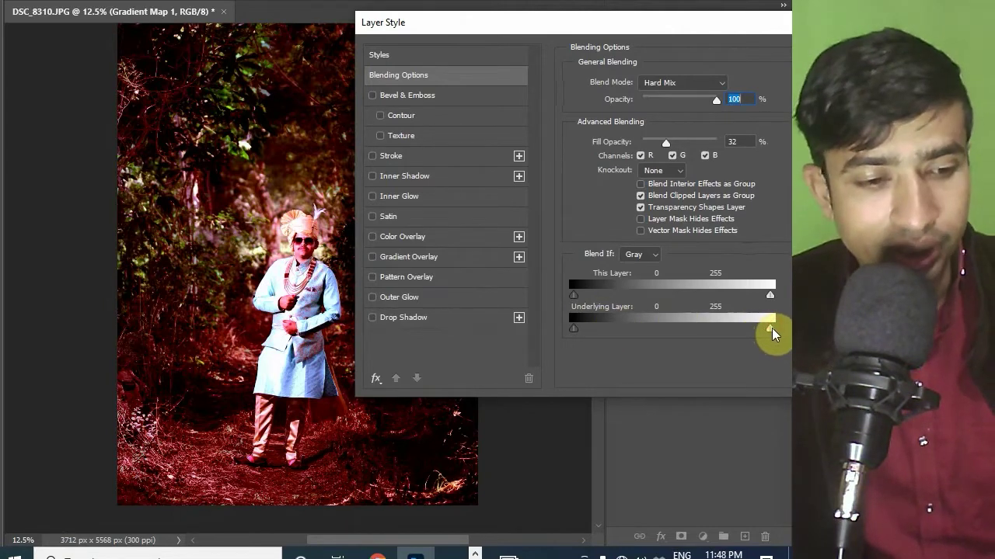
{"action": "key", "text": "alt"}
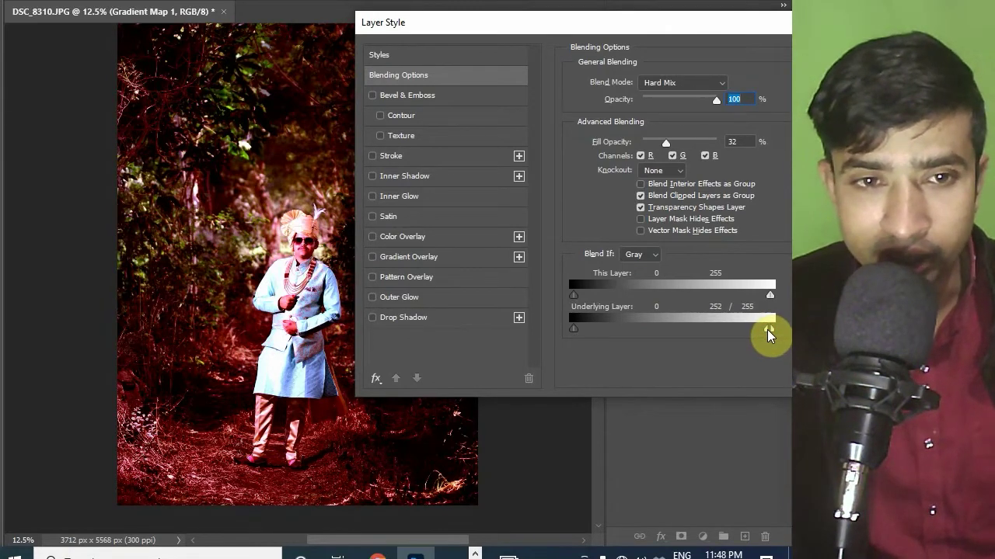
{"action": "mouse_move", "coordinate": [766, 334]}
{"action": "left_mouse_down"}
{"action": "mouse_move", "coordinate": [650, 340]}
{"action": "mouse_move", "coordinate": [606, 334]}
{"action": "mouse_move", "coordinate": [694, 328]}
{"action": "mouse_move", "coordinate": [595, 329]}
{"action": "mouse_move", "coordinate": [725, 326]}
{"action": "mouse_move", "coordinate": [634, 329]}
{"action": "mouse_move", "coordinate": [715, 326]}
{"action": "mouse_move", "coordinate": [649, 331]}
{"action": "left_mouse_up"}
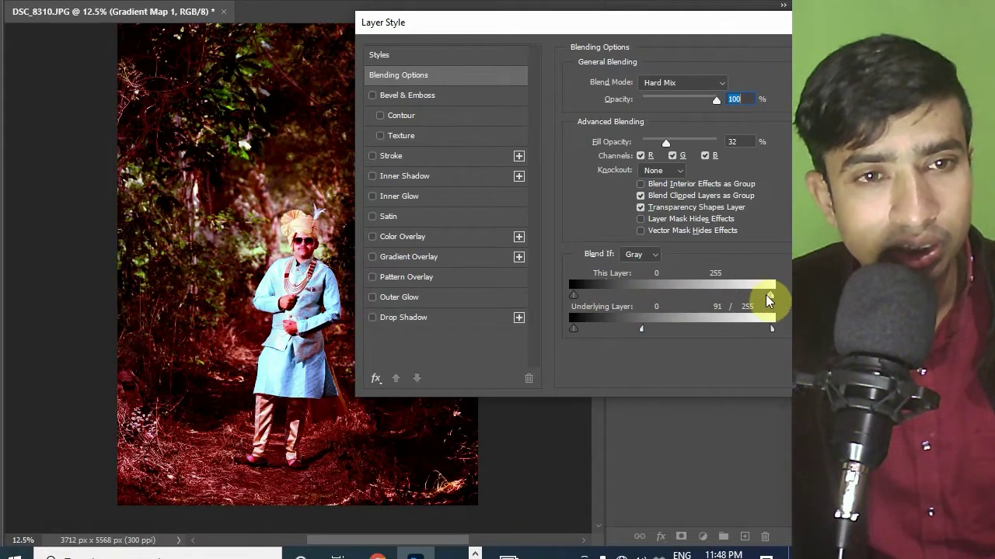
{"action": "left_click_drag", "start_coordinate": [590, 22], "coordinate": [451, 126]}
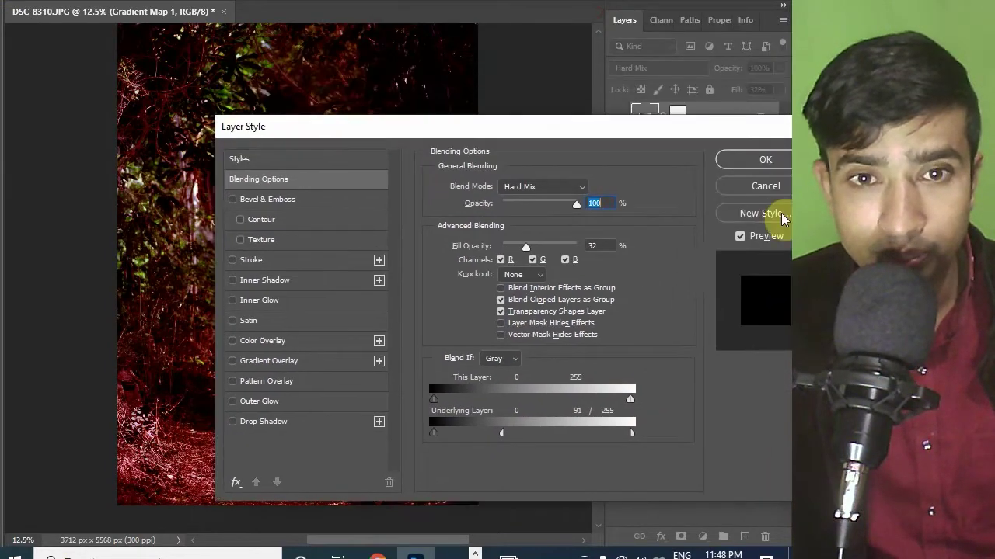
{"action": "left_click", "coordinate": [761, 159]}
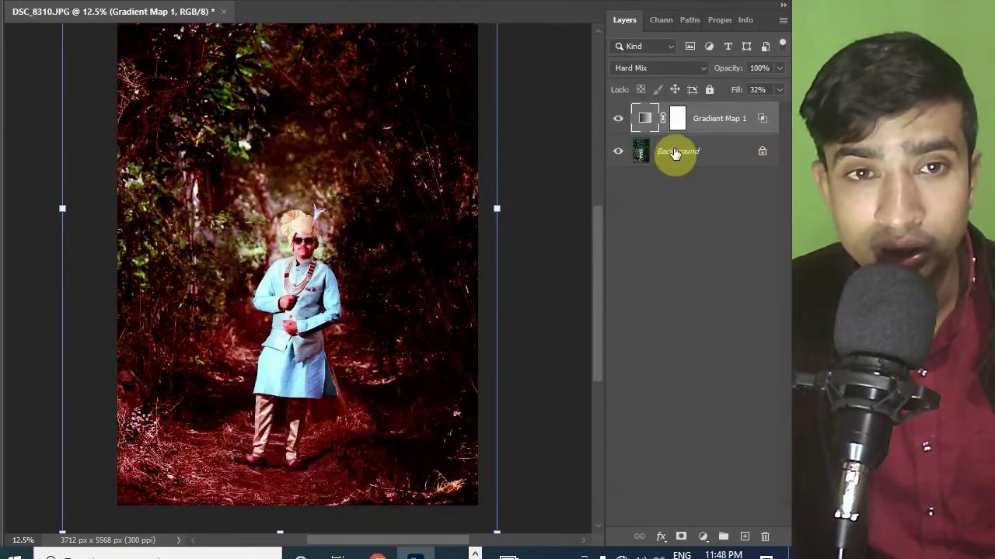
Toggle Gradient Map 1 off and on twice to compare, then reopen its settings
{"action": "left_click", "coordinate": [618, 120]}
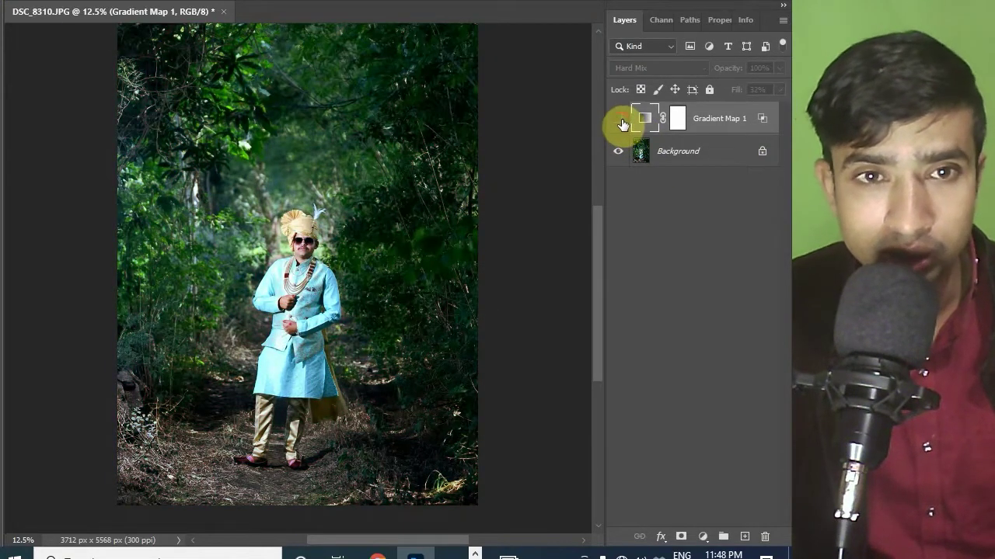
{"action": "left_click", "coordinate": [620, 122]}
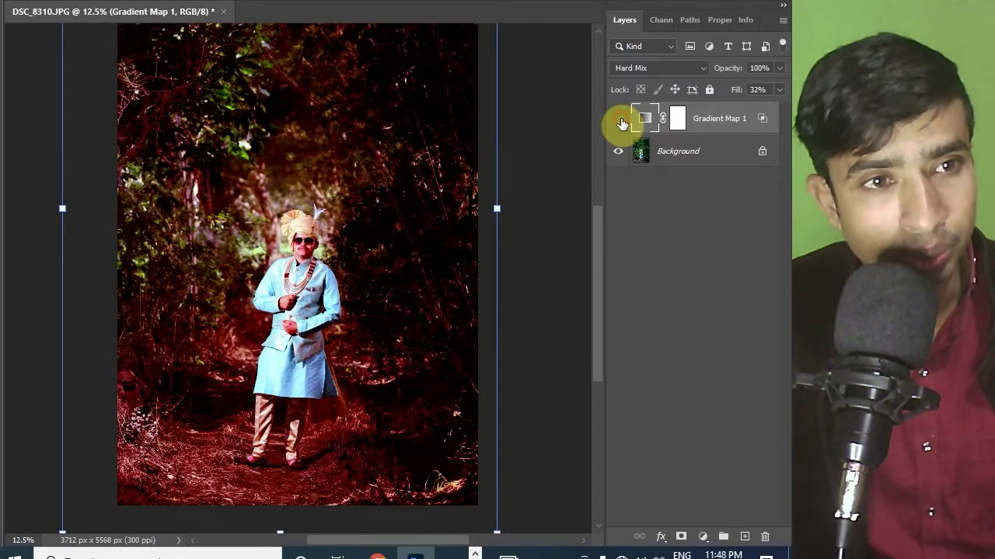
{"action": "left_click", "coordinate": [620, 121]}
{"action": "left_click", "coordinate": [620, 122]}
{"action": "double_click", "coordinate": [643, 117]}
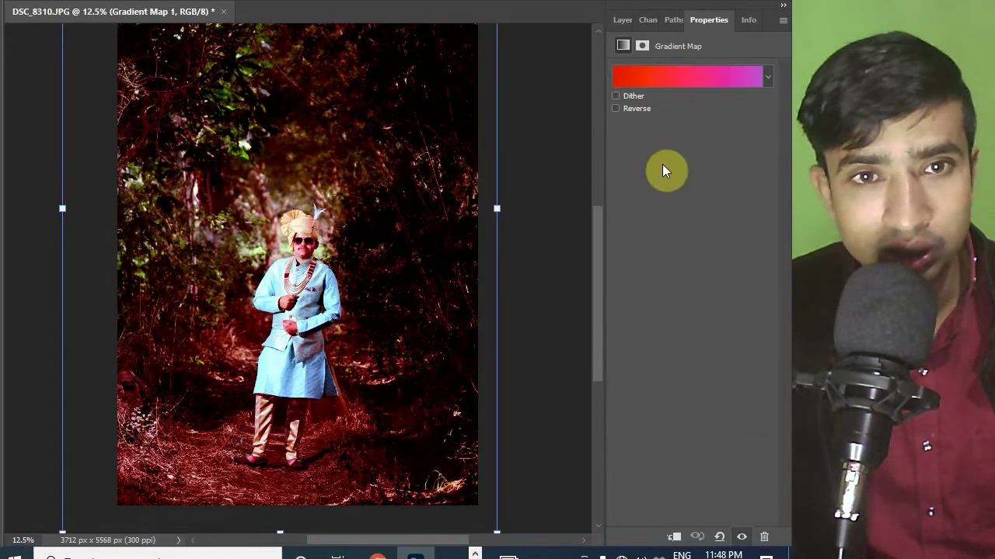
Randomize the forest photo's noise gradient several times for new colours
{"action": "left_click", "coordinate": [662, 78]}
{"action": "left_click", "coordinate": [683, 364]}
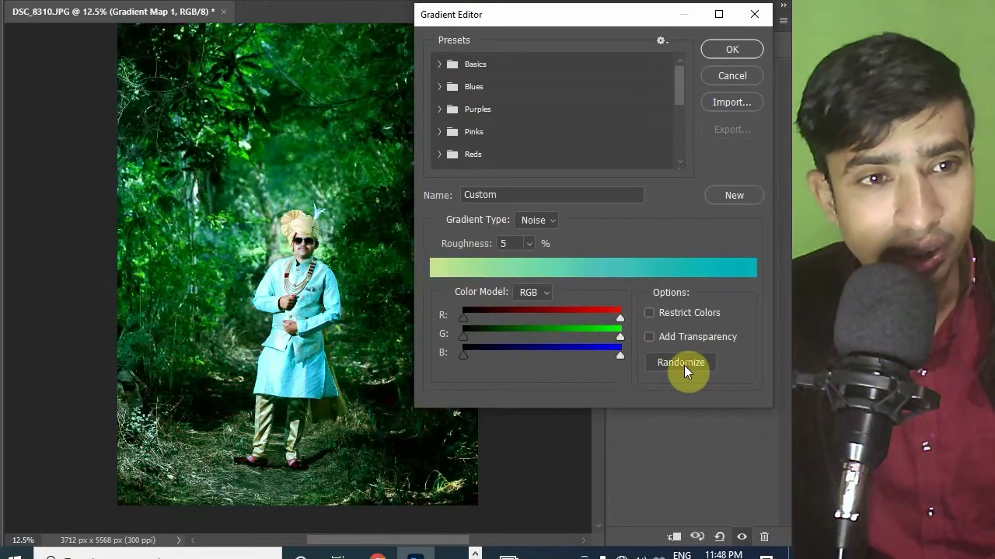
{"action": "left_click", "coordinate": [682, 364]}
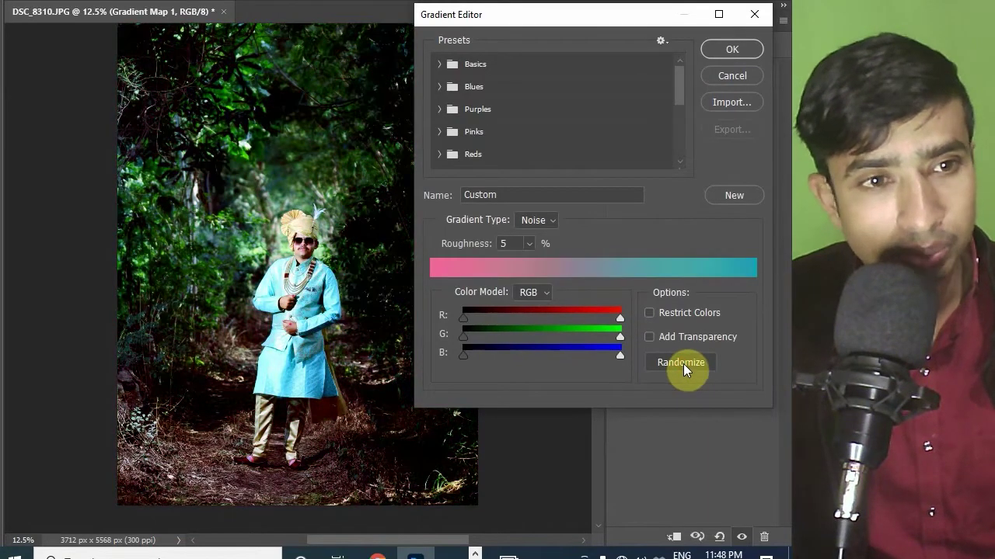
{"action": "left_click", "coordinate": [683, 364]}
{"action": "left_click", "coordinate": [683, 363]}
{"action": "left_click", "coordinate": [683, 363]}
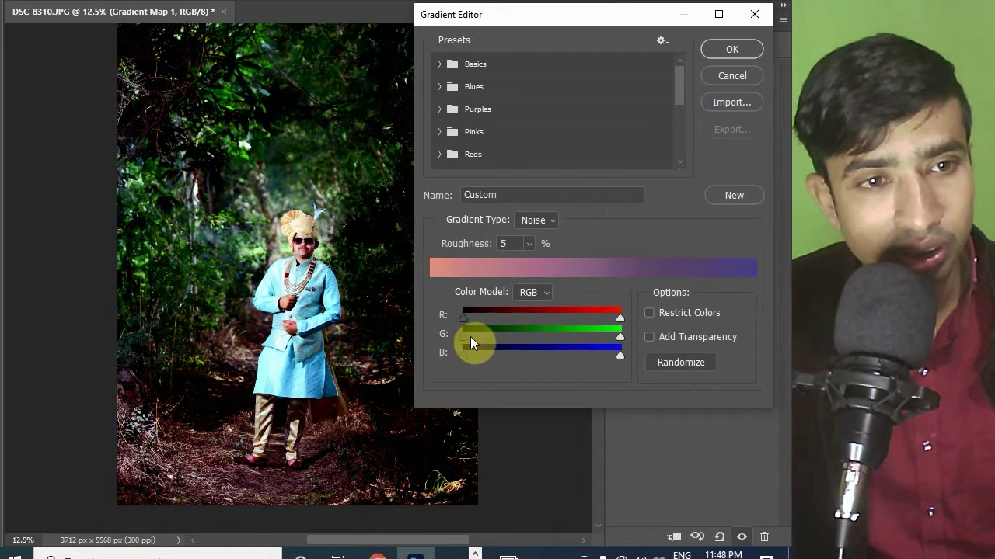
Narrow the gradient's red, green and blue ranges to teal-blue tones
{"action": "left_click_drag", "start_coordinate": [467, 336], "coordinate": [578, 336]}
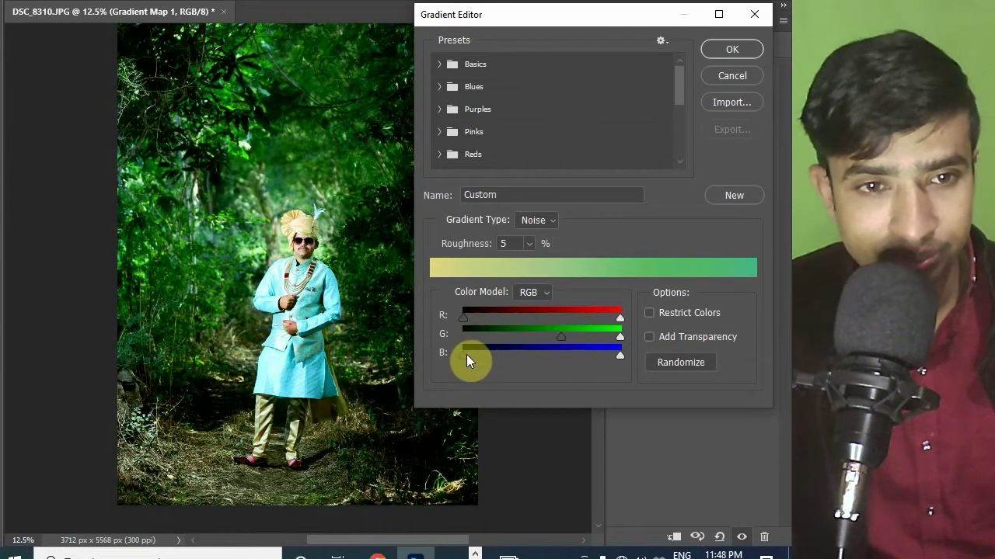
{"action": "left_click_drag", "start_coordinate": [467, 356], "coordinate": [553, 356]}
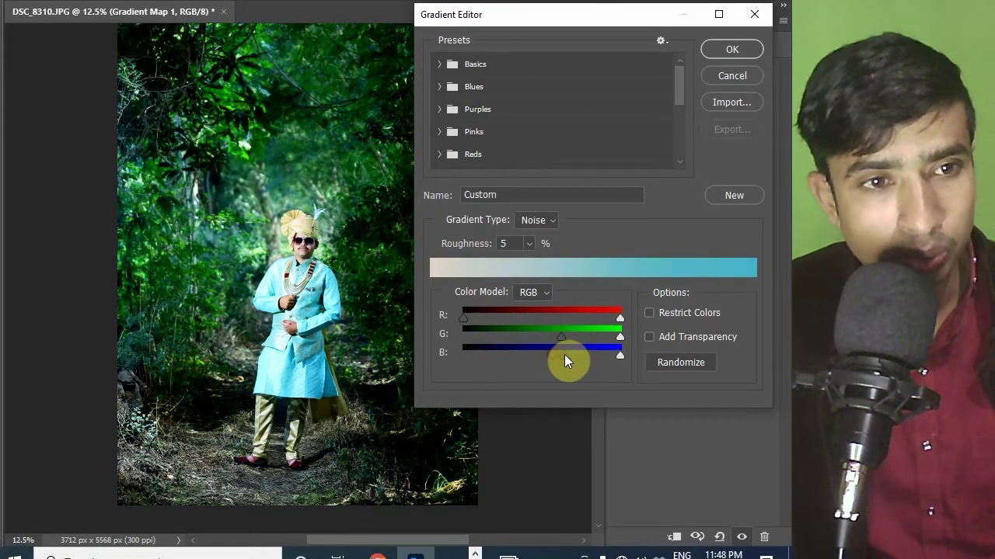
{"action": "mouse_move", "coordinate": [465, 319]}
{"action": "left_mouse_down"}
{"action": "mouse_move", "coordinate": [564, 318]}
{"action": "mouse_move", "coordinate": [431, 319]}
{"action": "left_mouse_up"}
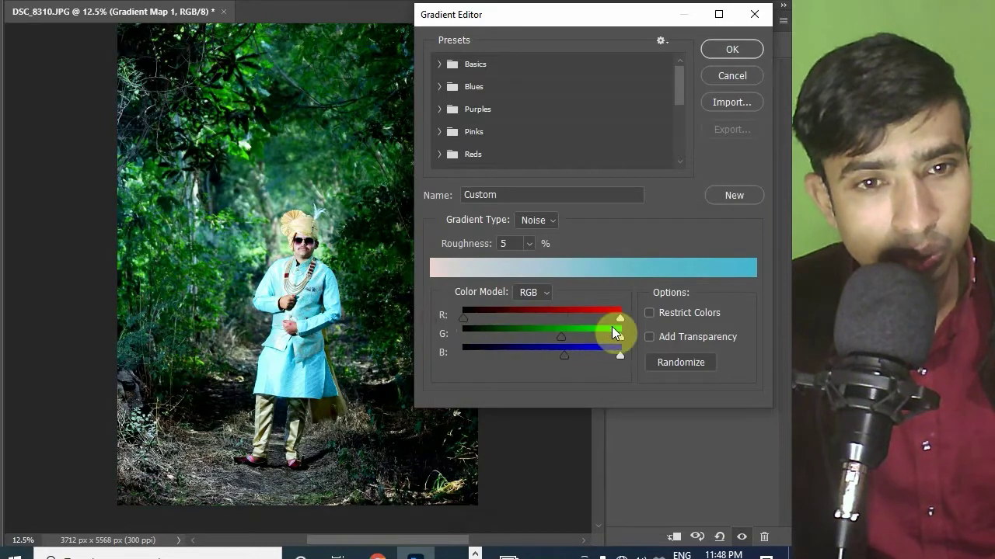
{"action": "left_click_drag", "start_coordinate": [619, 319], "coordinate": [533, 319]}
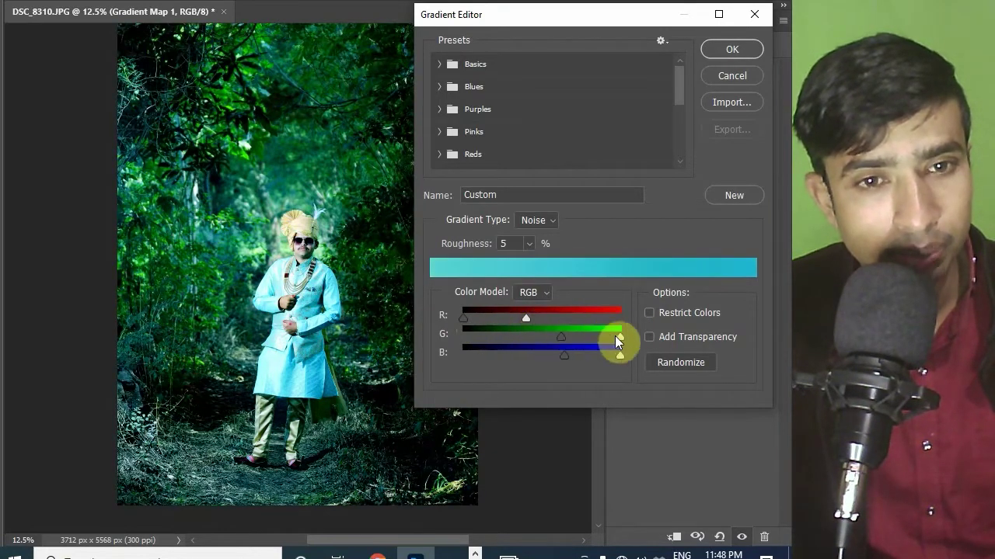
{"action": "left_click_drag", "start_coordinate": [619, 336], "coordinate": [553, 336]}
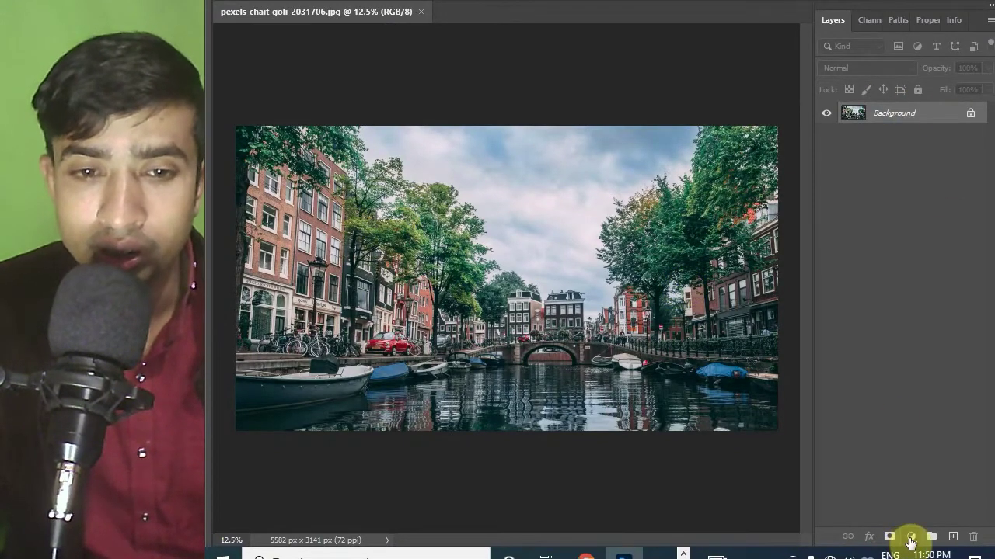
Add a Gradient Map adjustment to the canal photo using the Basics Black, White preset
{"action": "left_click", "coordinate": [911, 538]}
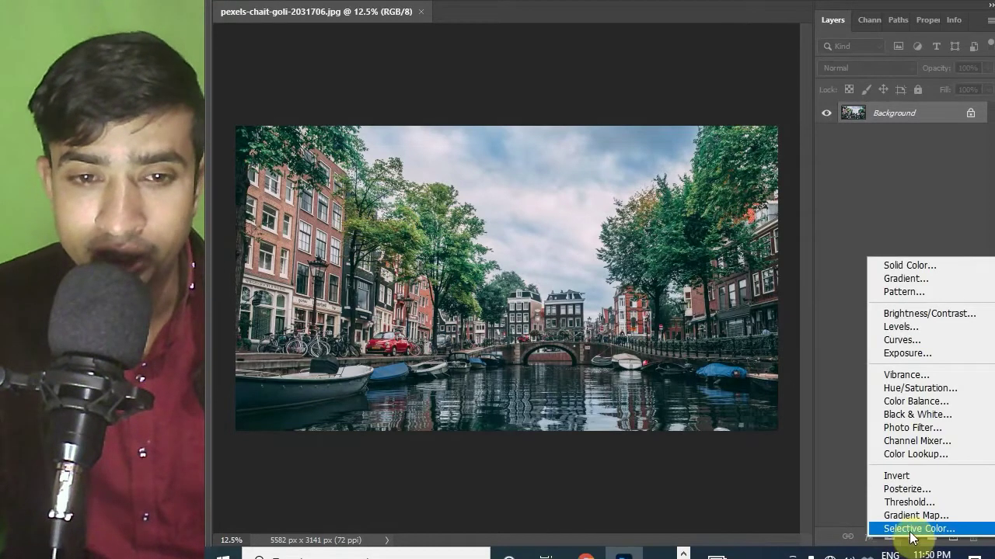
{"action": "left_click", "coordinate": [873, 515]}
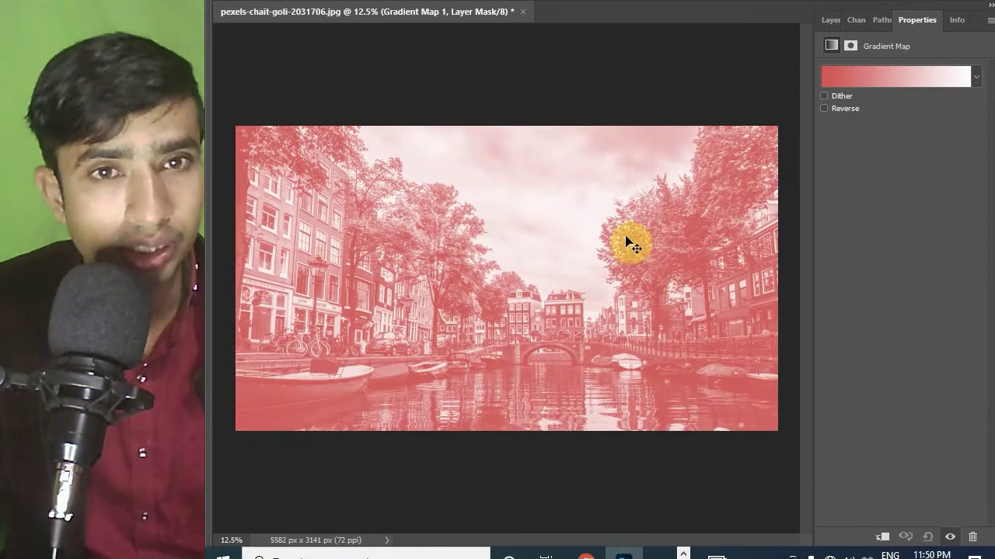
{"action": "left_click", "coordinate": [975, 76]}
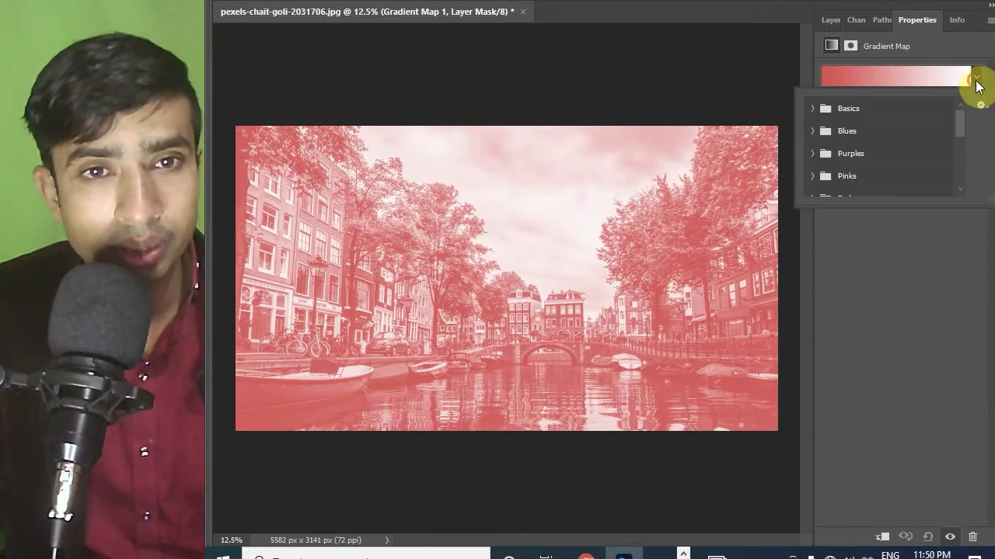
{"action": "left_click", "coordinate": [810, 110]}
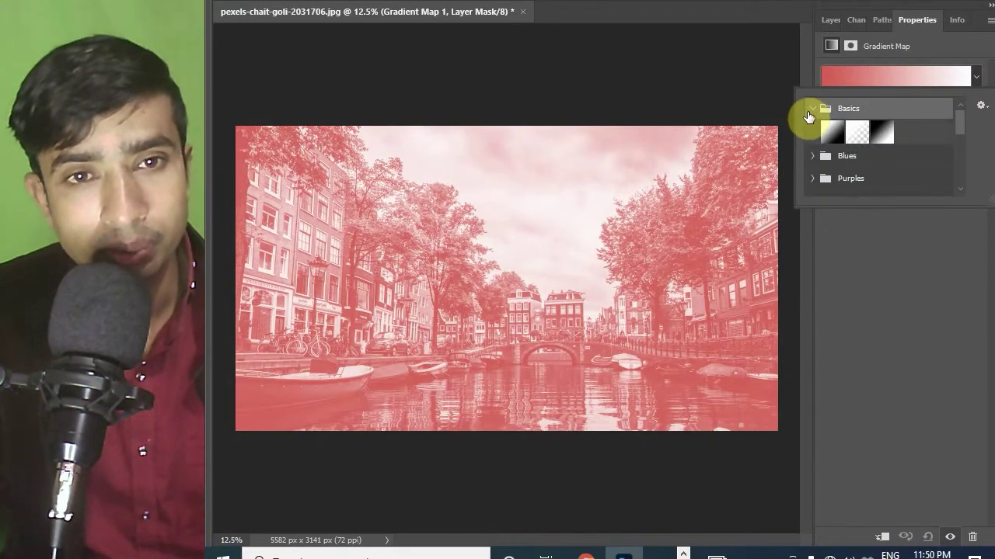
{"action": "left_click", "coordinate": [884, 132]}
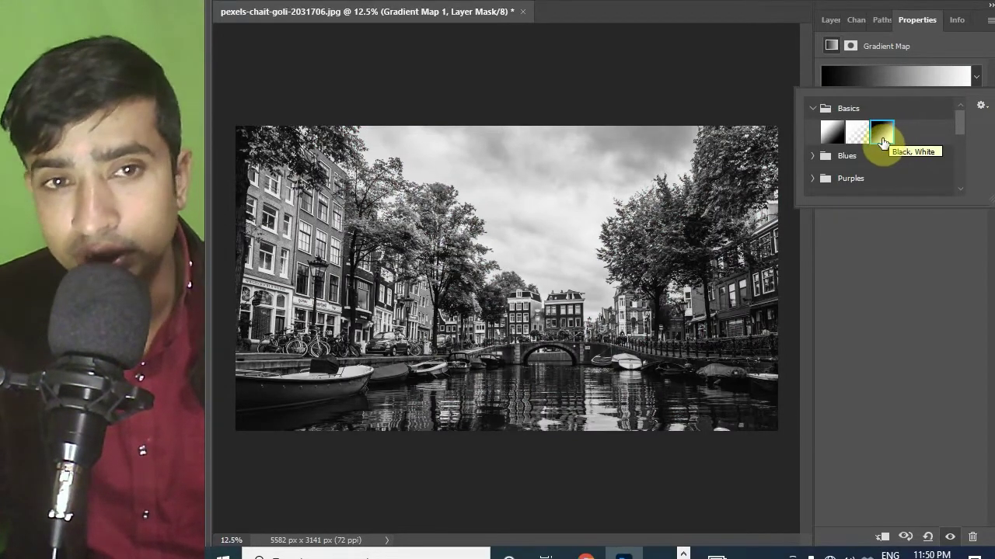
Confirm the solid black-to-white gradient in the Gradient Editor and show the Layers list
{"action": "left_click", "coordinate": [857, 78]}
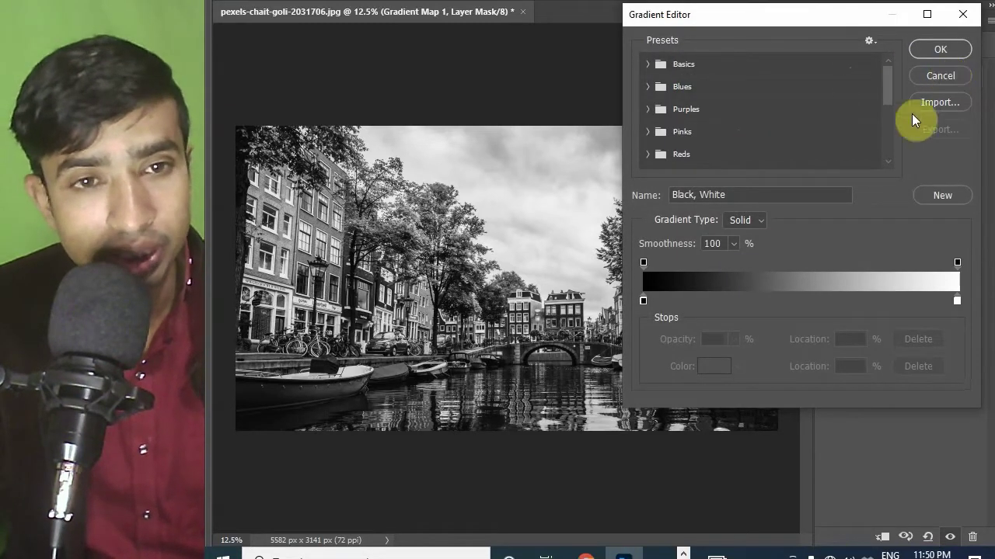
{"action": "left_click", "coordinate": [746, 235]}
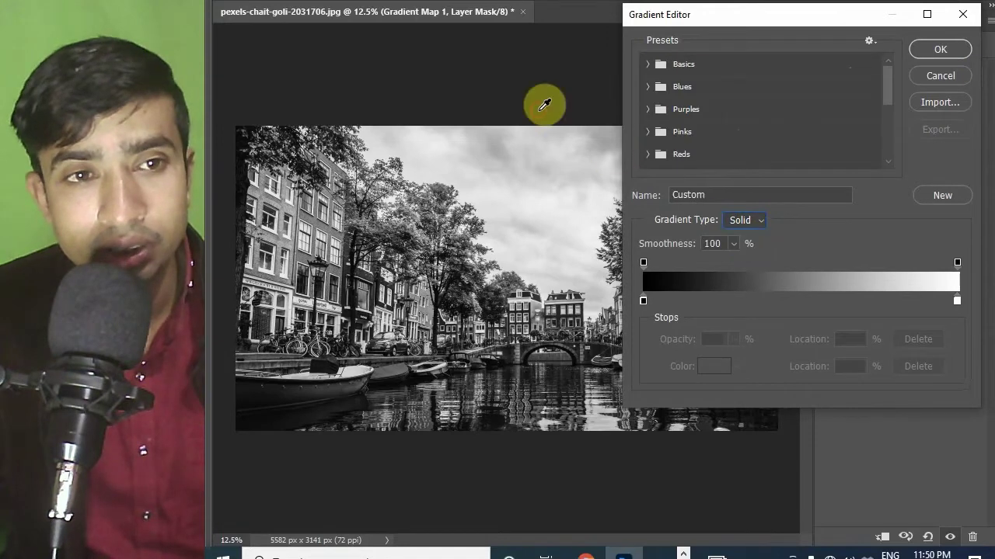
{"action": "left_click", "coordinate": [940, 76]}
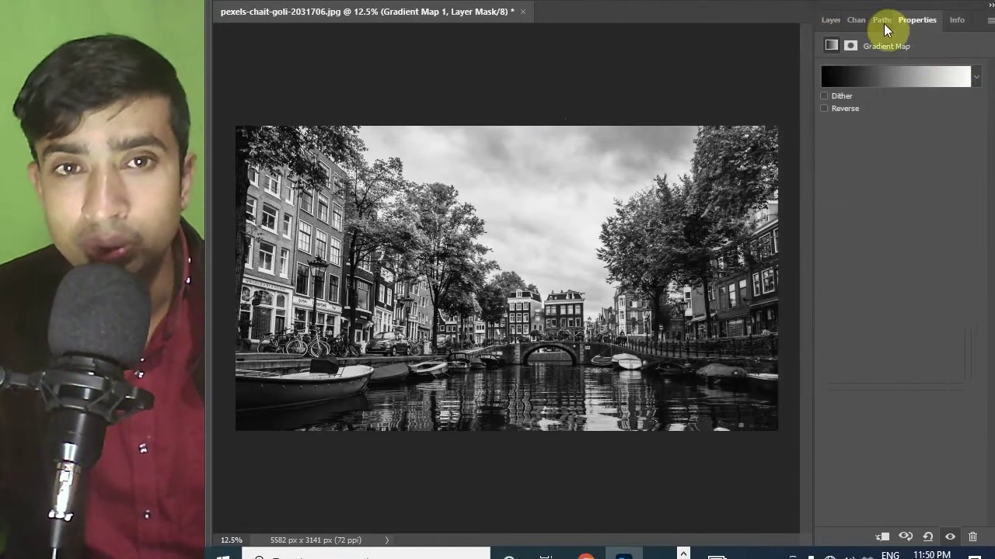
{"action": "left_click", "coordinate": [830, 21]}
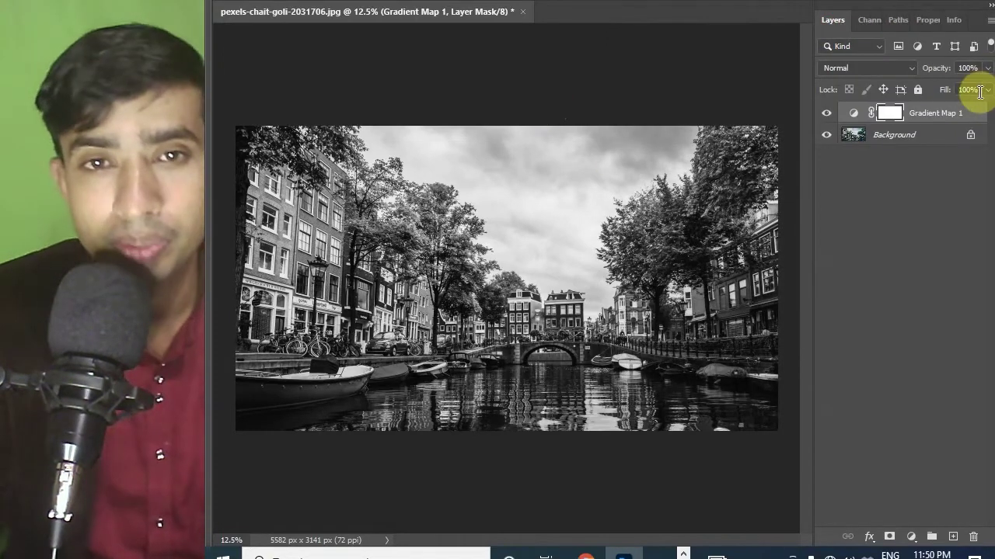
Blend Gradient Map 1 in Hard Mix with 32% fill
{"action": "left_click", "coordinate": [913, 68]}
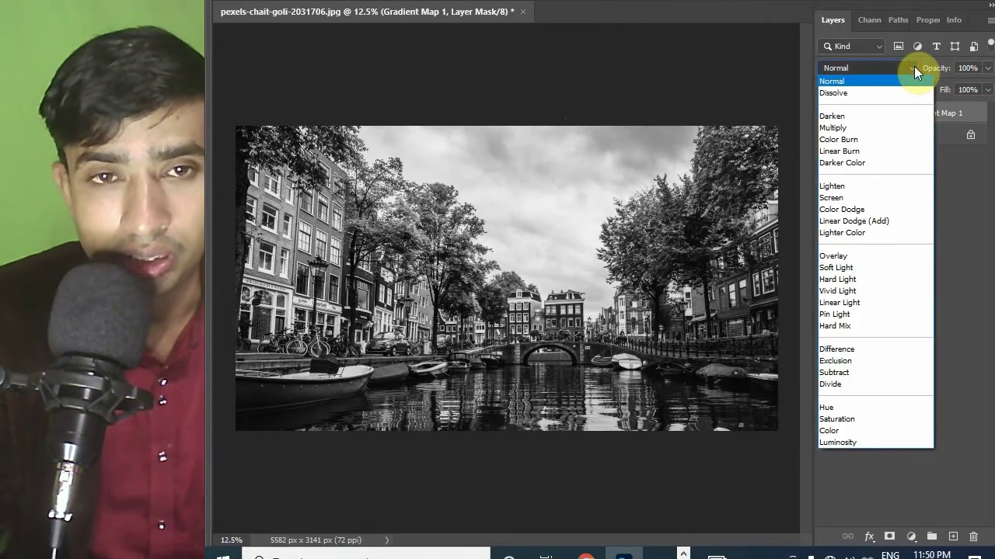
{"action": "left_click", "coordinate": [849, 326]}
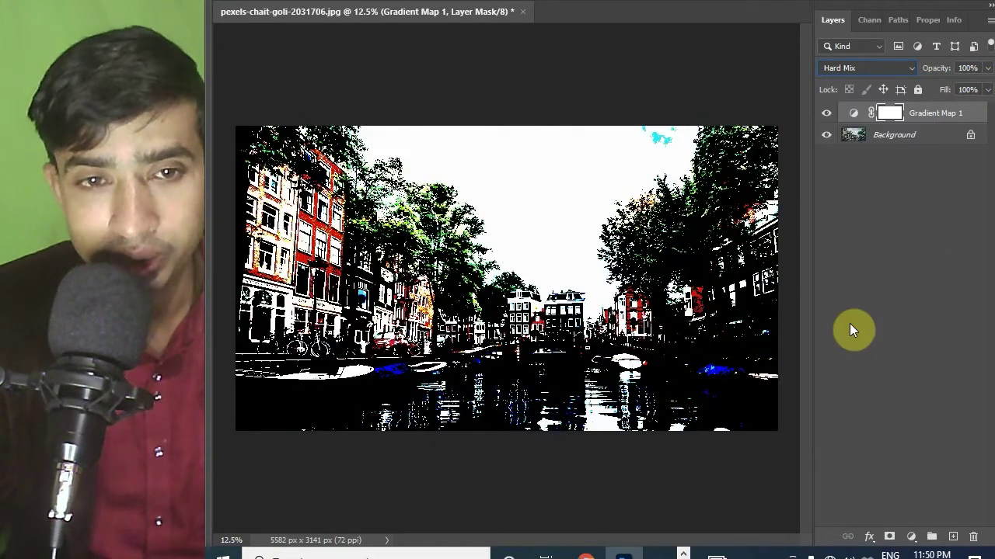
{"action": "left_click", "coordinate": [979, 91]}
{"action": "type", "text": "32"}
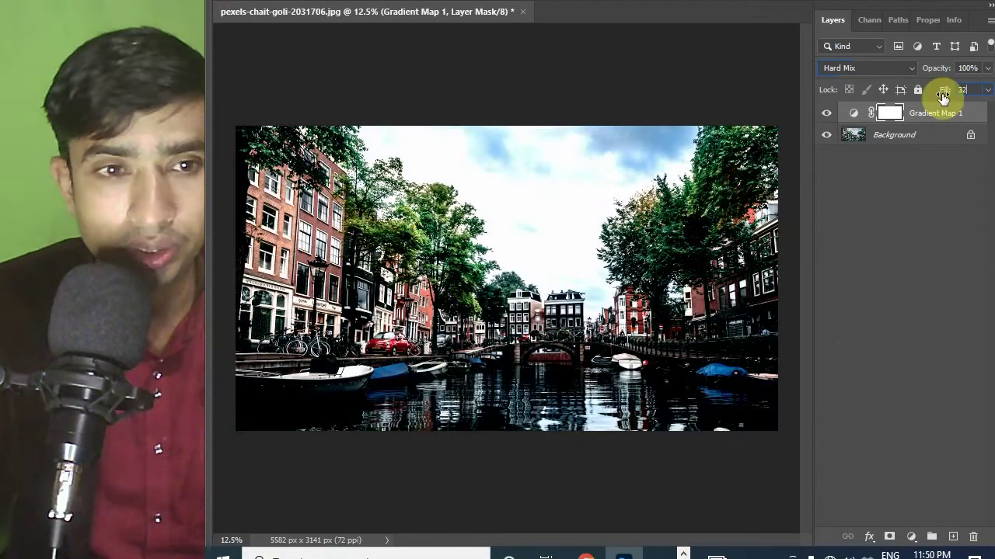
{"action": "key", "text": "Return"}
Reselect Gradient Map 1 and open its gradient settings
{"action": "left_click", "coordinate": [931, 266]}
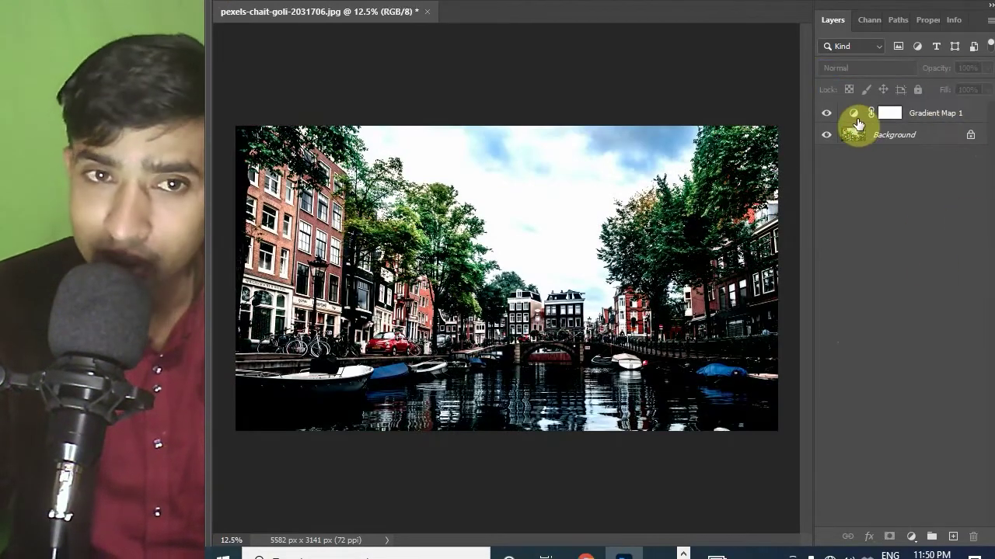
{"action": "left_click", "coordinate": [857, 119]}
{"action": "double_click", "coordinate": [857, 117]}
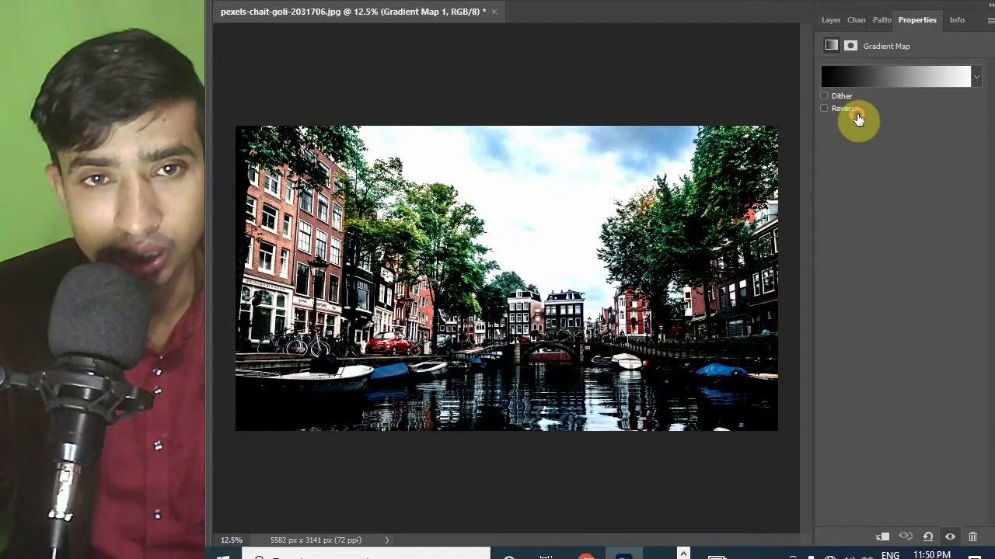
Make the gradient map's gradient a Noise type with 5% roughness
{"action": "left_click", "coordinate": [875, 78]}
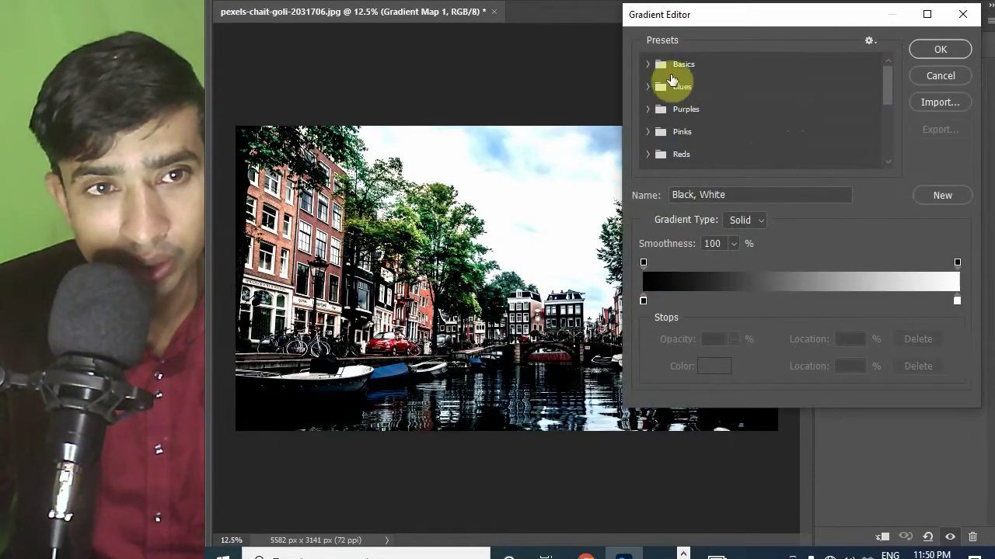
{"action": "left_click", "coordinate": [761, 220]}
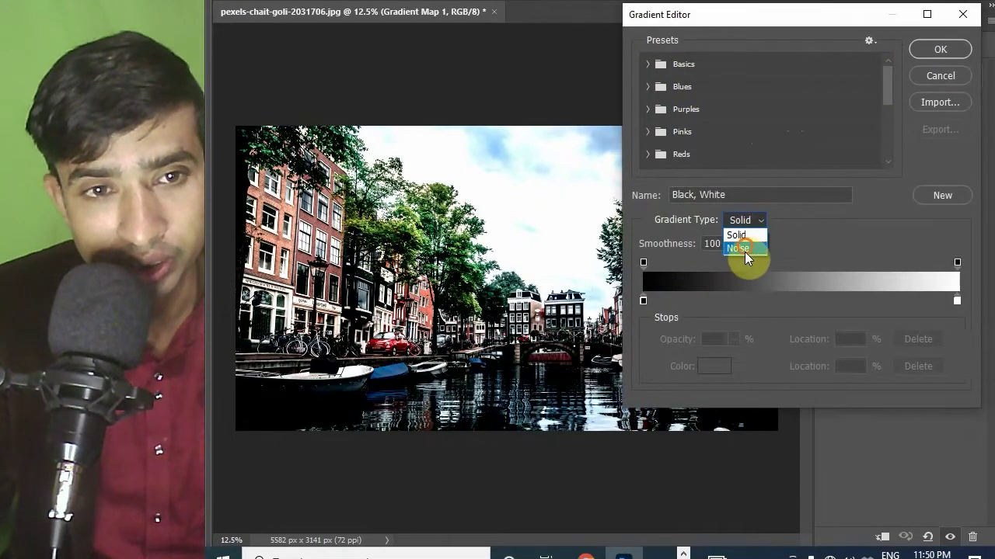
{"action": "left_click", "coordinate": [742, 247]}
{"action": "left_click_drag", "start_coordinate": [728, 244], "coordinate": [674, 247]}
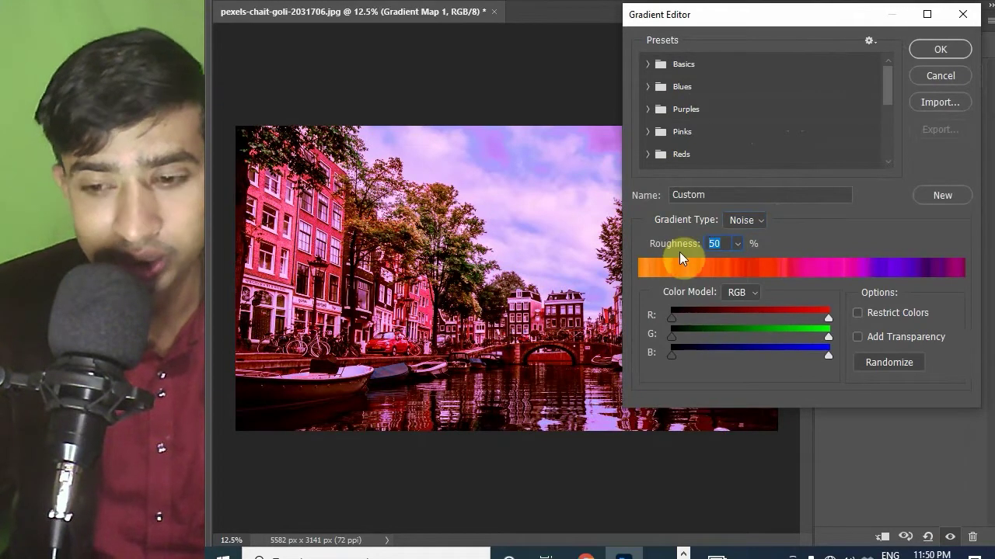
{"action": "type", "text": "5"}
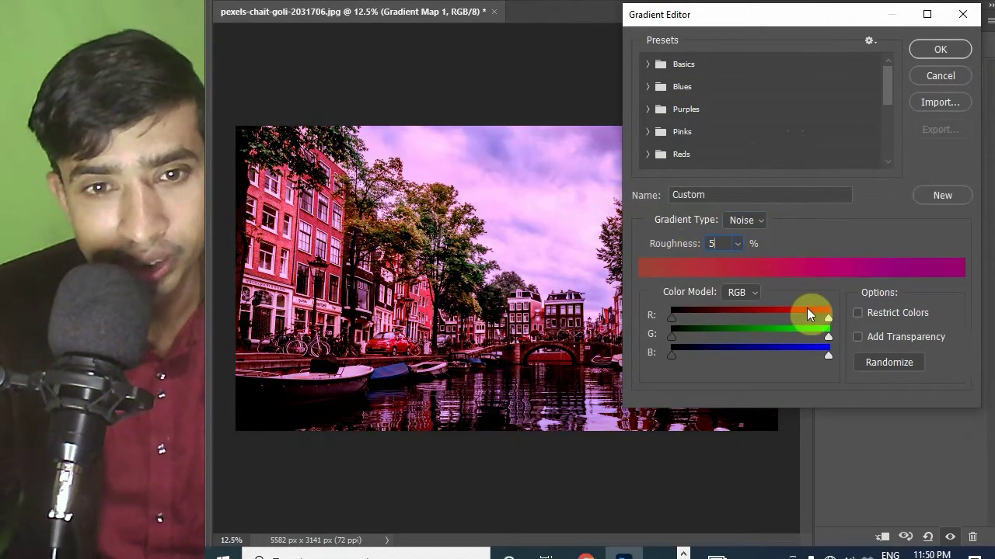
Randomize the noise gradient repeatedly until it is pink-to-teal, then accept it
{"action": "left_click", "coordinate": [892, 362]}
{"action": "left_click", "coordinate": [892, 362]}
{"action": "left_click", "coordinate": [892, 362]}
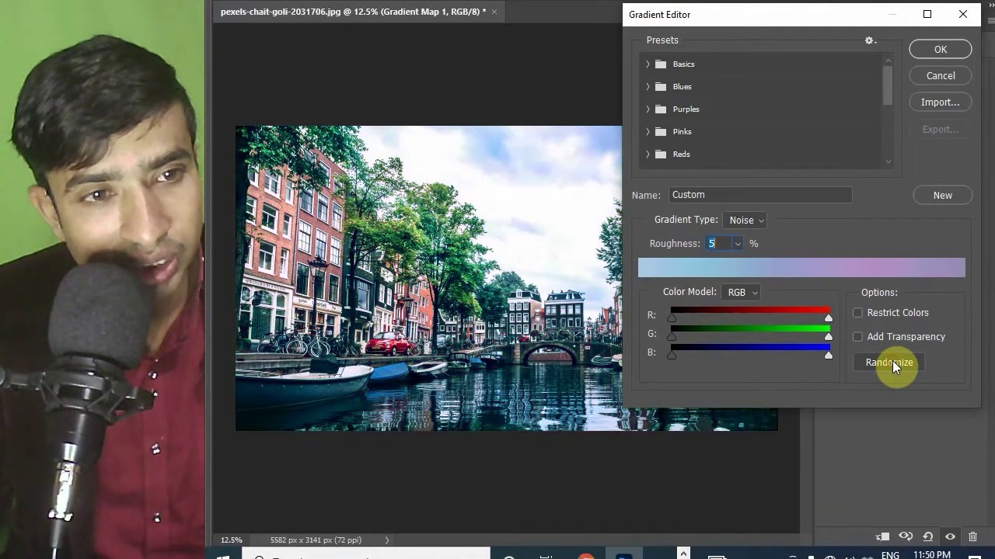
{"action": "left_click", "coordinate": [892, 362]}
{"action": "left_click", "coordinate": [892, 362]}
{"action": "left_click", "coordinate": [892, 362]}
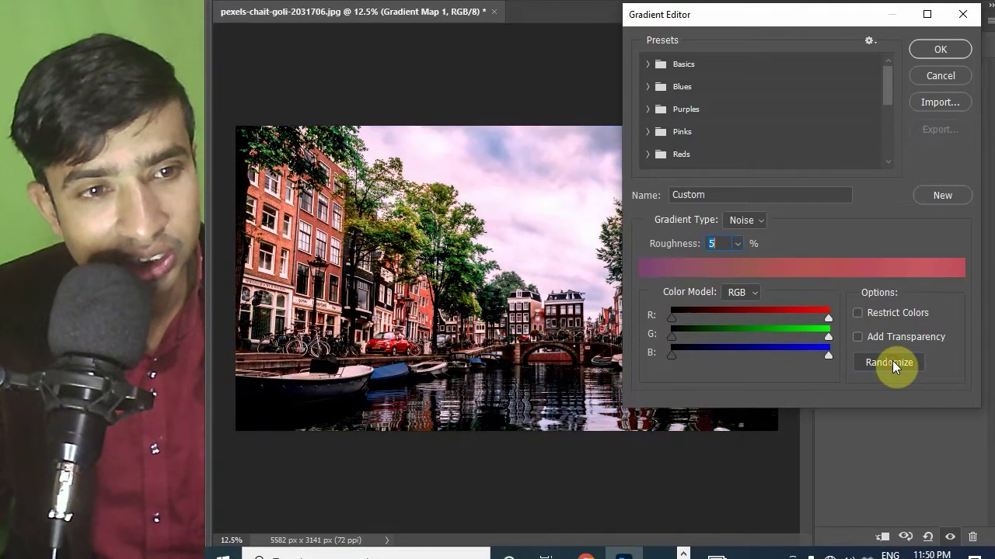
{"action": "left_click", "coordinate": [892, 362]}
{"action": "left_click", "coordinate": [892, 362]}
{"action": "left_click", "coordinate": [892, 362]}
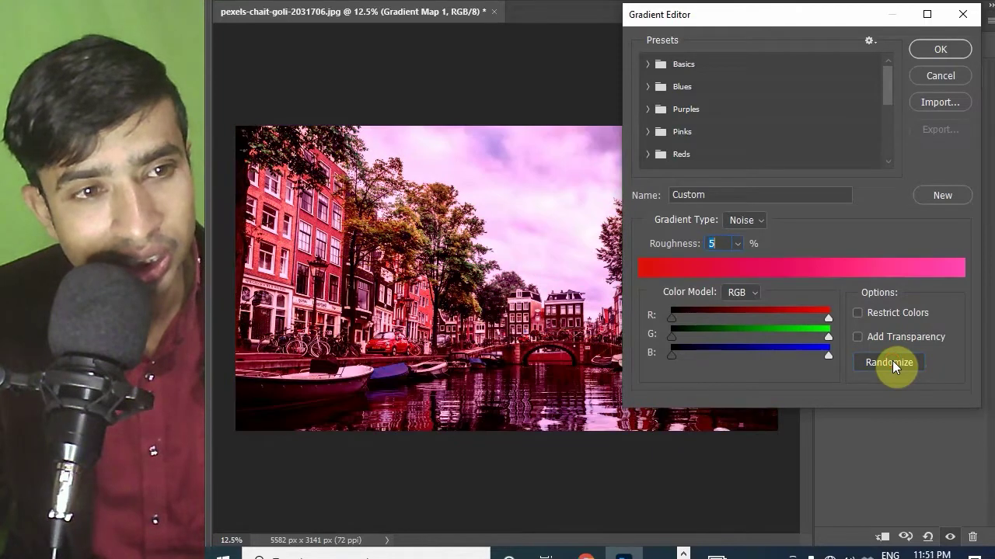
{"action": "left_click", "coordinate": [892, 362]}
{"action": "left_click", "coordinate": [892, 362]}
{"action": "left_click", "coordinate": [892, 362]}
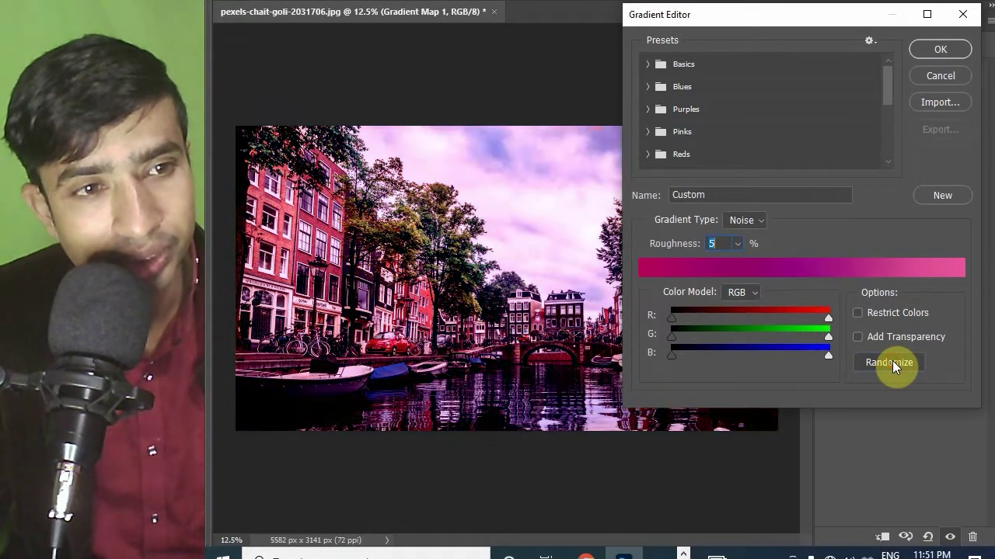
{"action": "left_click", "coordinate": [892, 362]}
{"action": "left_click", "coordinate": [892, 362]}
{"action": "left_click", "coordinate": [892, 363]}
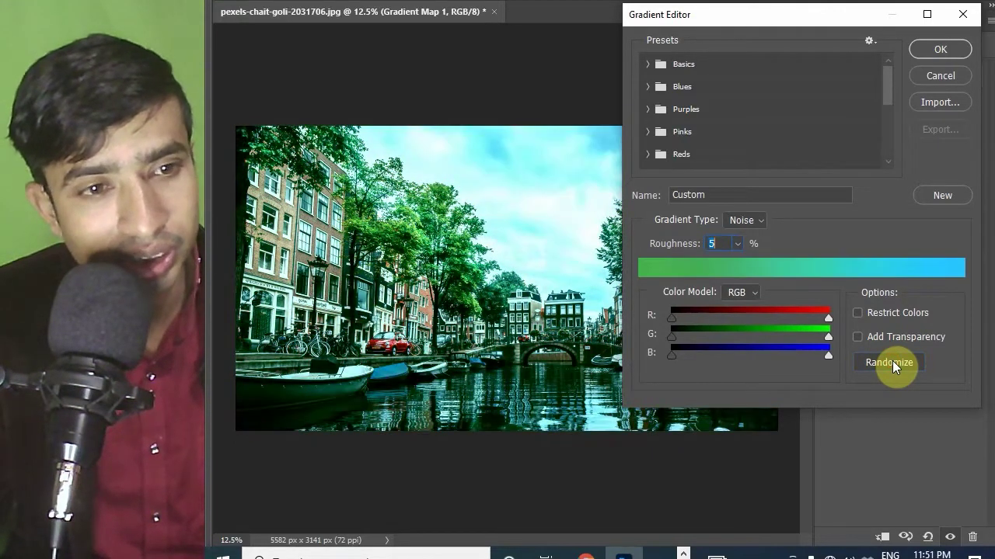
{"action": "left_click", "coordinate": [892, 362]}
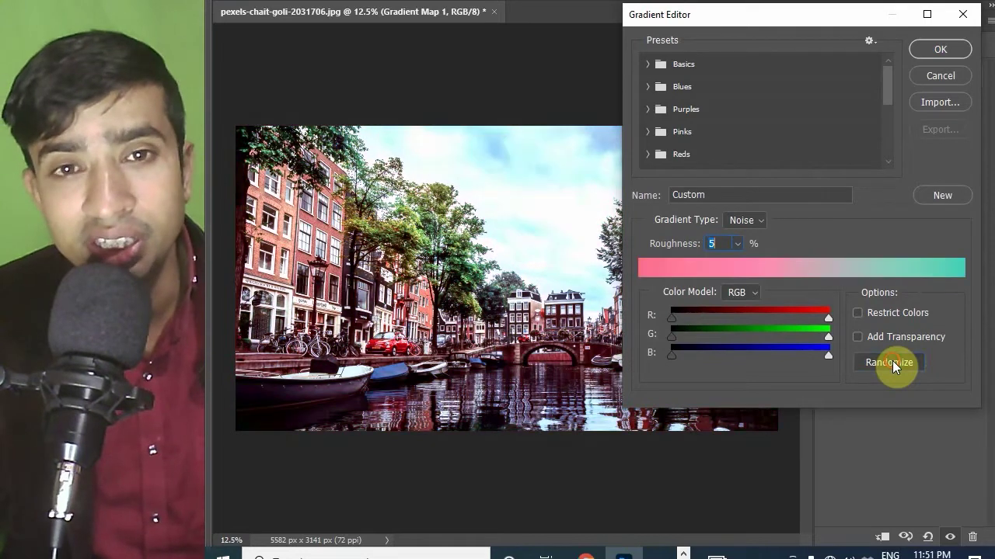
{"action": "left_click", "coordinate": [936, 50]}
{"action": "left_click", "coordinate": [831, 19]}
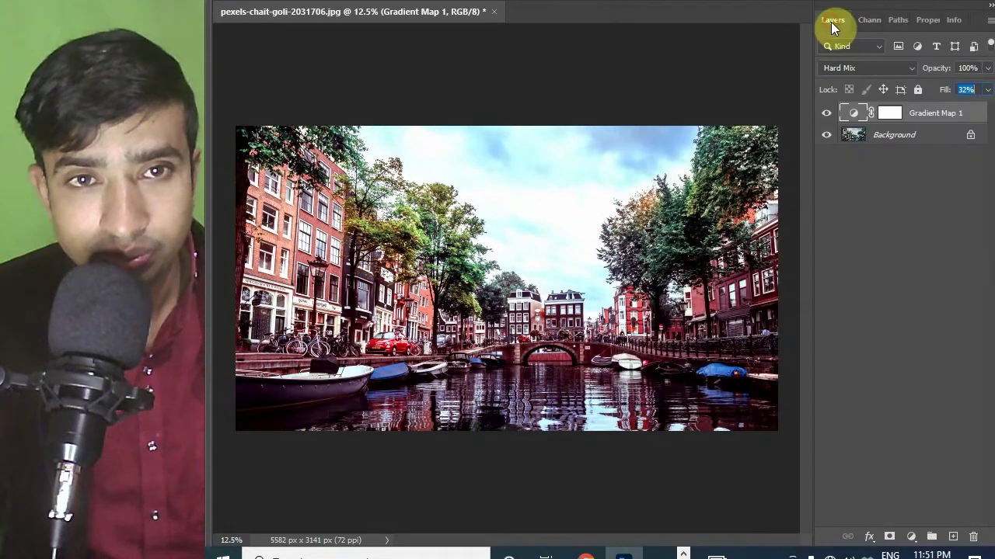
{"action": "left_click", "coordinate": [827, 115]}
{"action": "left_click", "coordinate": [826, 114]}
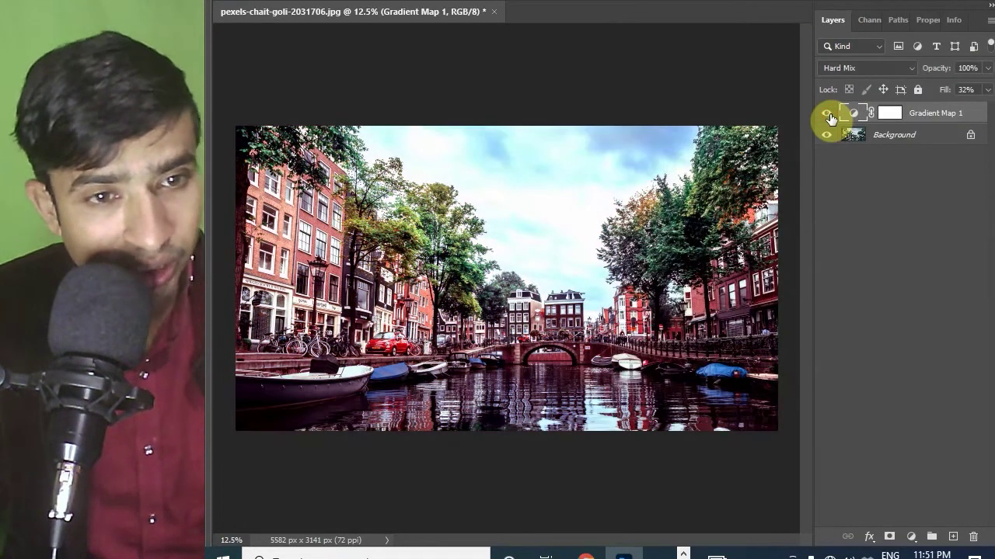
{"action": "left_click", "coordinate": [827, 114]}
{"action": "left_click", "coordinate": [827, 114]}
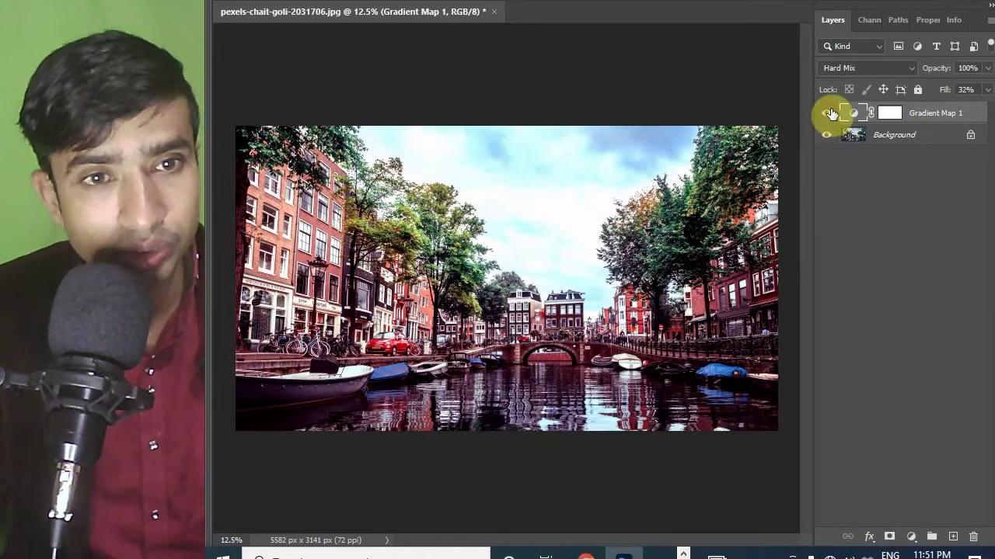